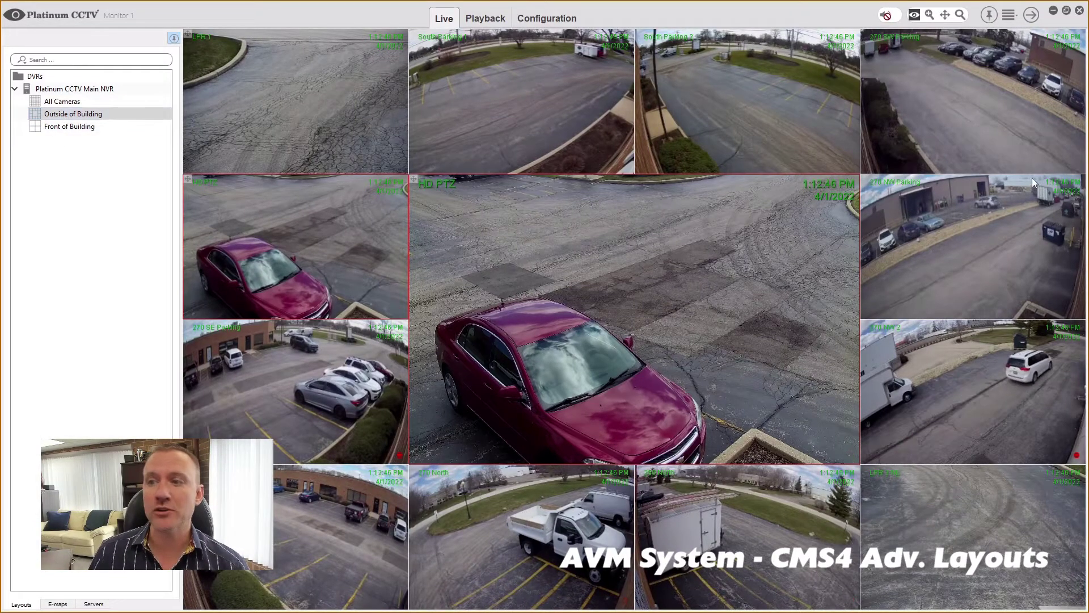
# Enter administrator mode and show every camera of the main NVR in one grid
pyautogui.click(1008, 15)
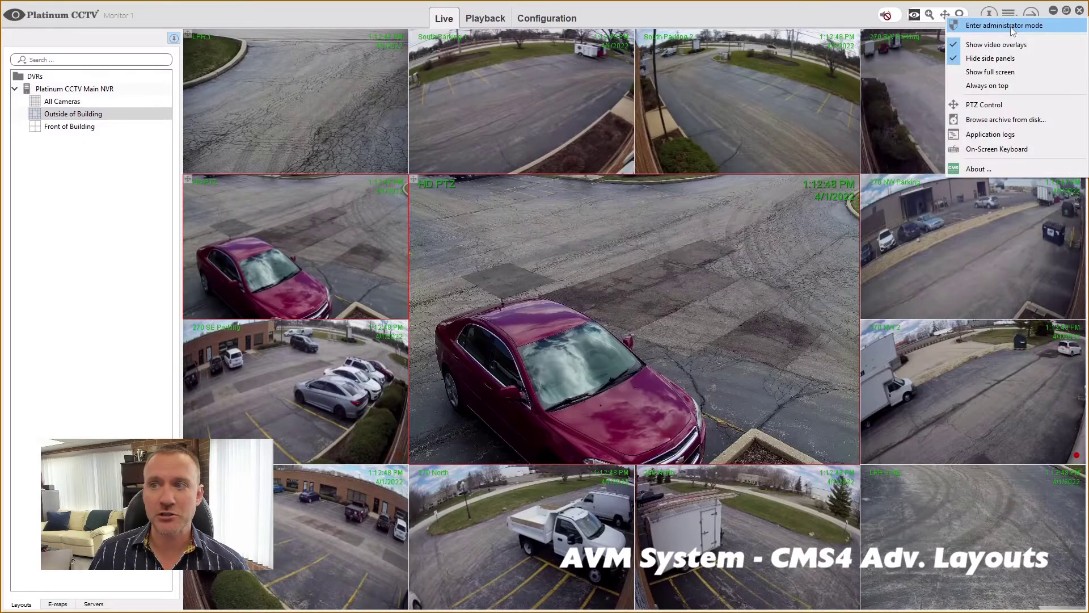
pyautogui.click(1013, 27)
pyautogui.rightClick(54, 102)
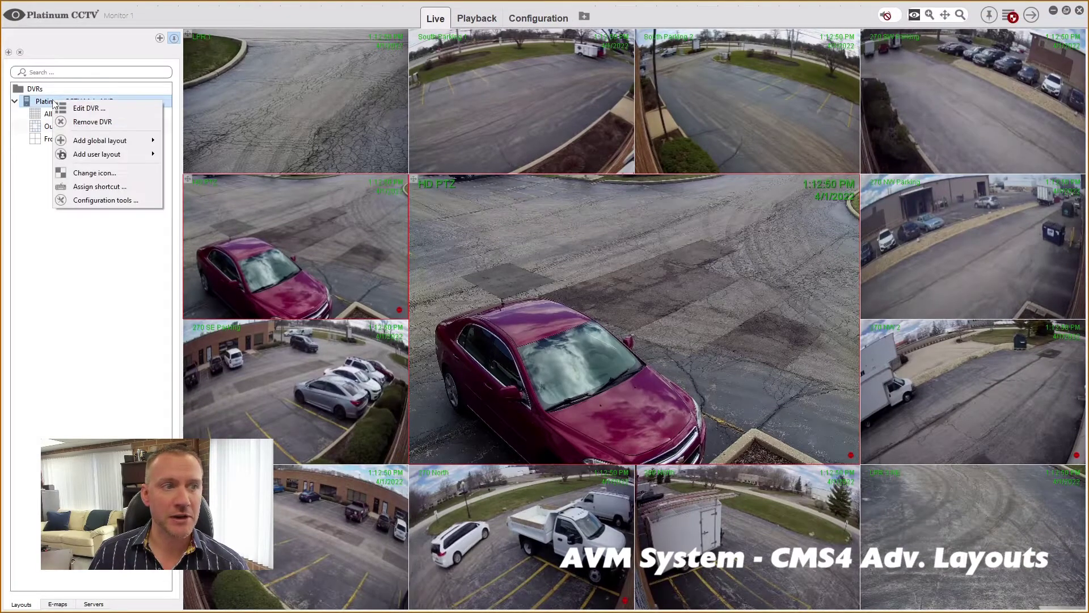
pyautogui.doubleClick(49, 113)
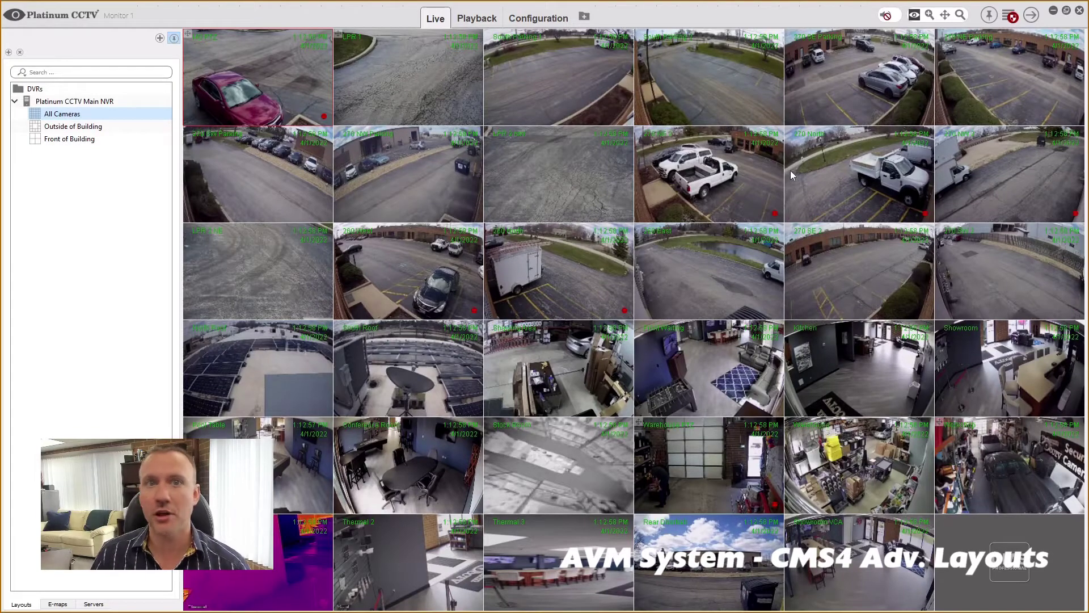
# Add a global '4x4 grid, 7 cameras' standard layout to the Main NVR and open it live
pyautogui.rightClick(63, 101)
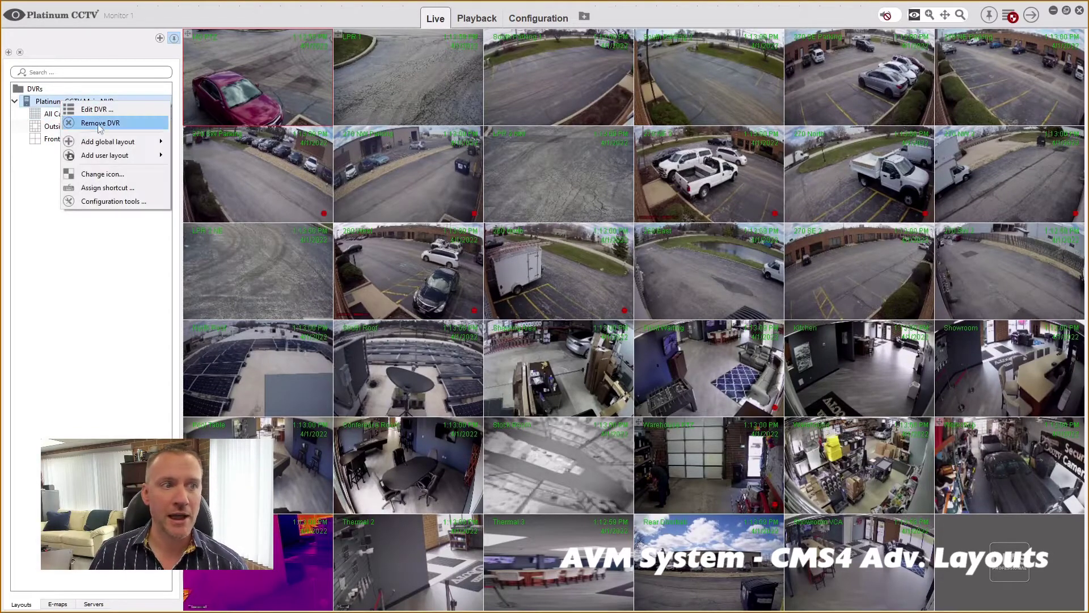
pyautogui.moveTo(105, 143)
pyautogui.moveTo(249, 143)
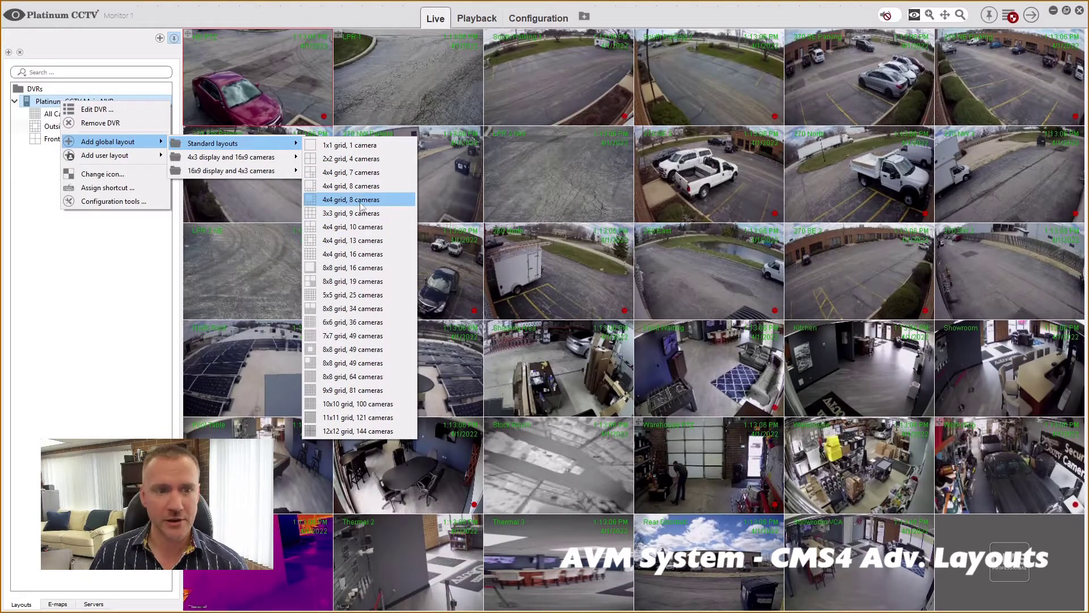
pyautogui.click(367, 173)
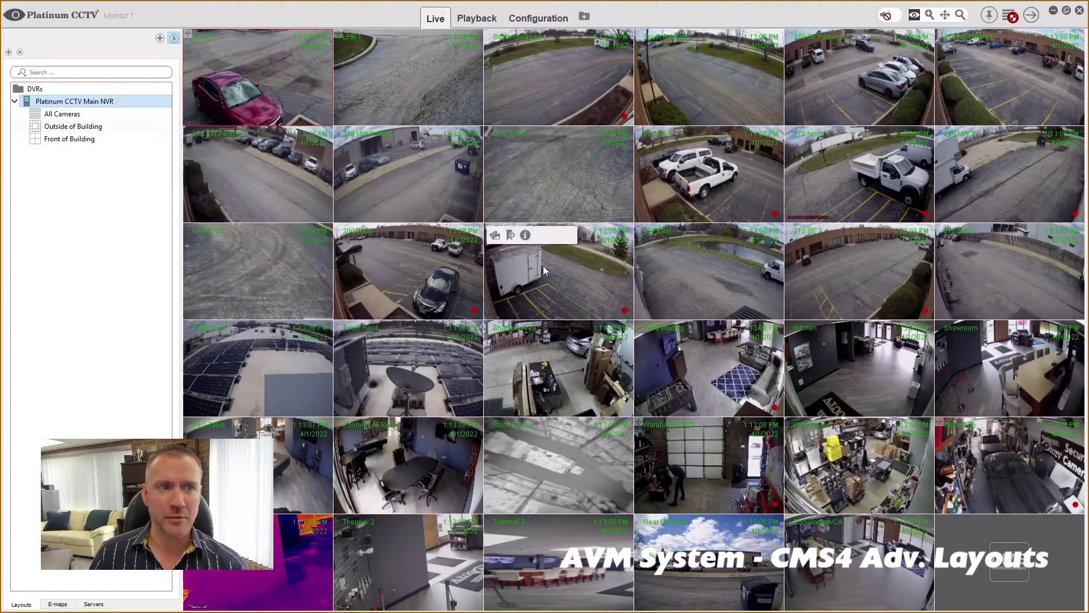
pyautogui.doubleClick(75, 154)
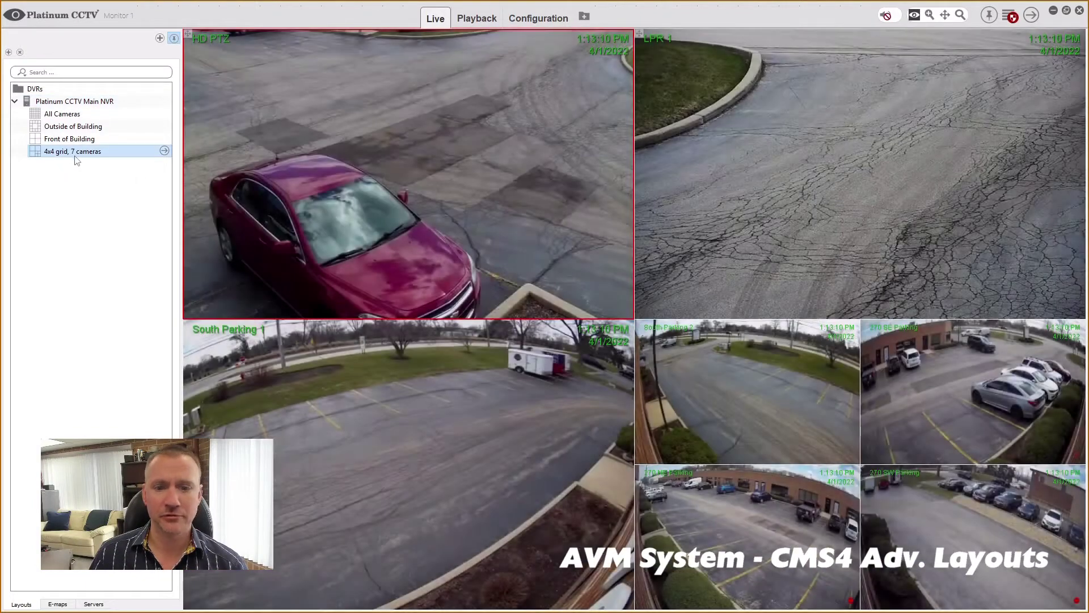
# Place LPR 1 top-left, HD PTZ in the first small tile and South Parking 2 top-right
pyautogui.click(94, 605)
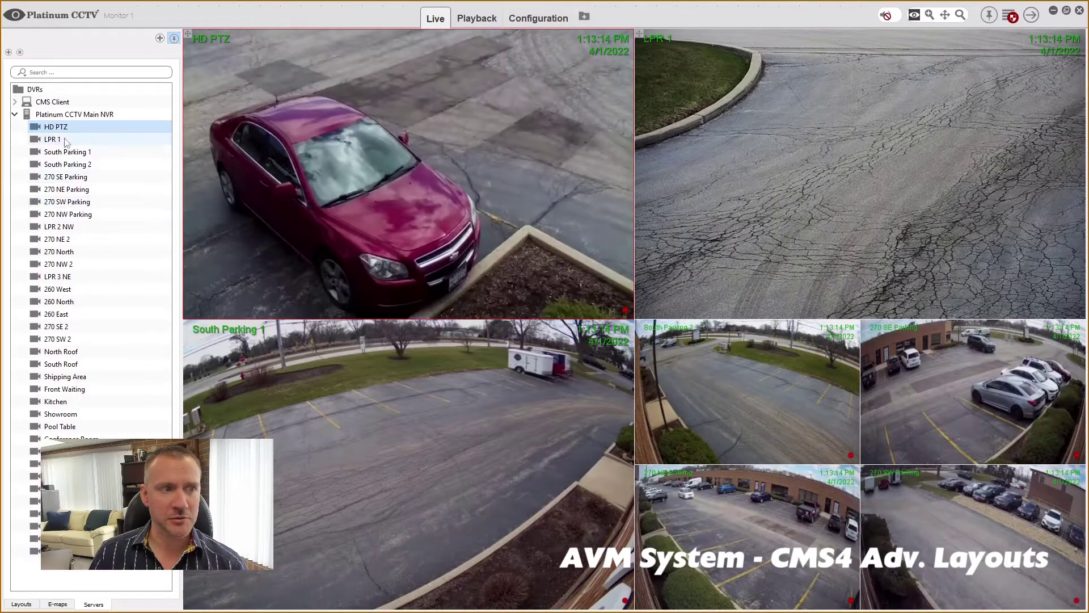
pyautogui.doubleClick(53, 139)
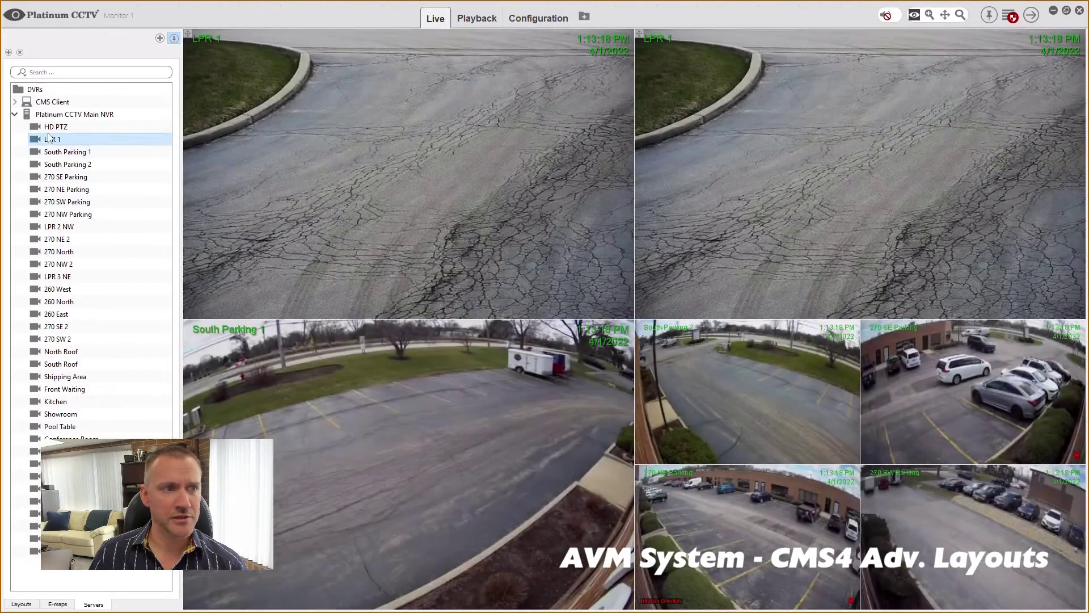
pyautogui.click(50, 129)
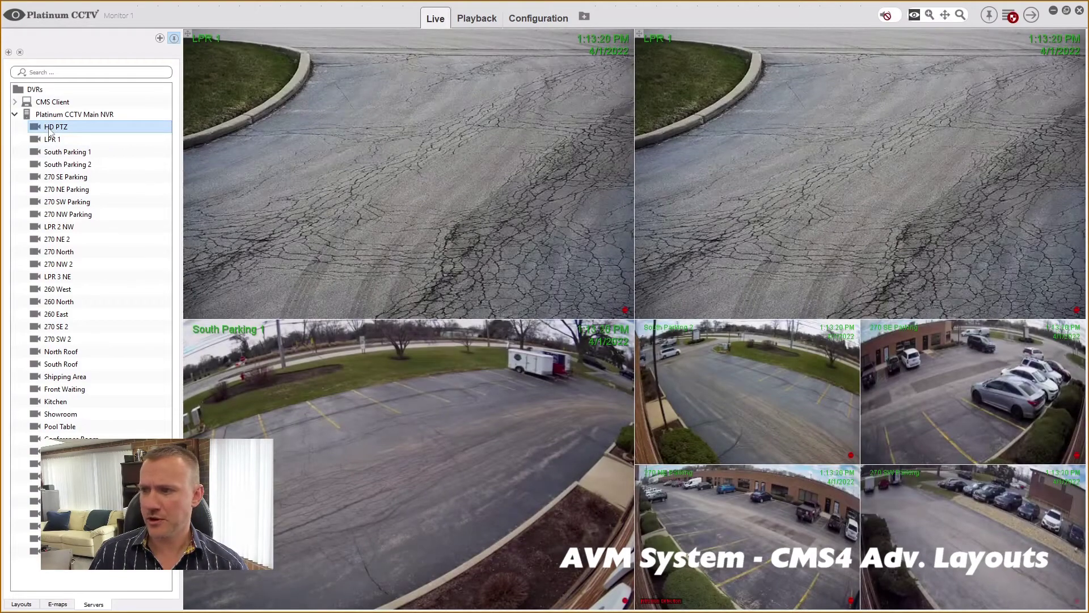
pyautogui.moveTo(50, 128); pyautogui.dragTo(743, 391)
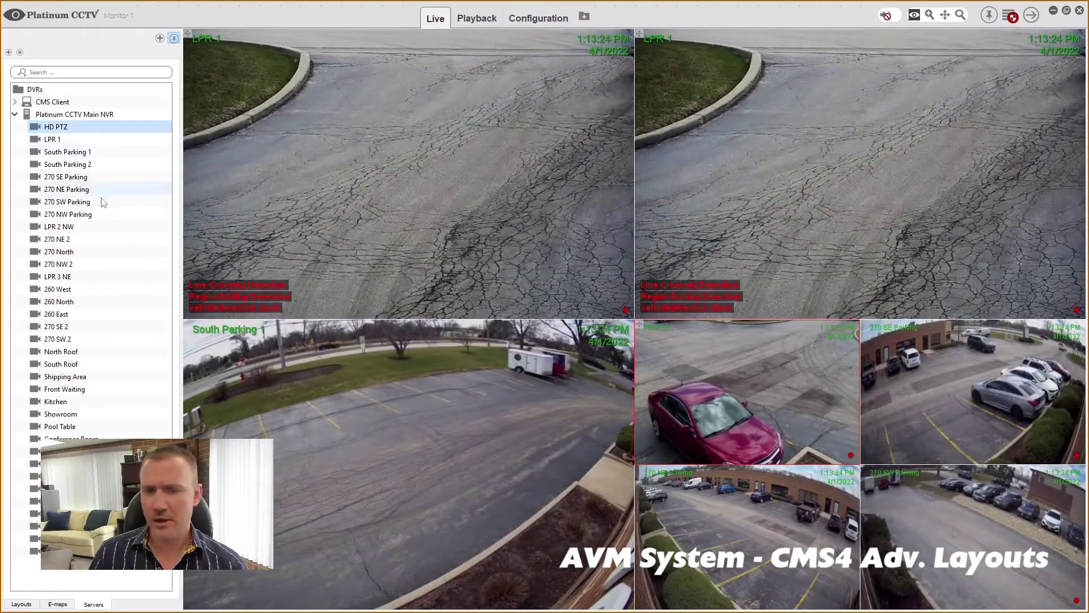
pyautogui.moveTo(85, 164); pyautogui.dragTo(809, 196)
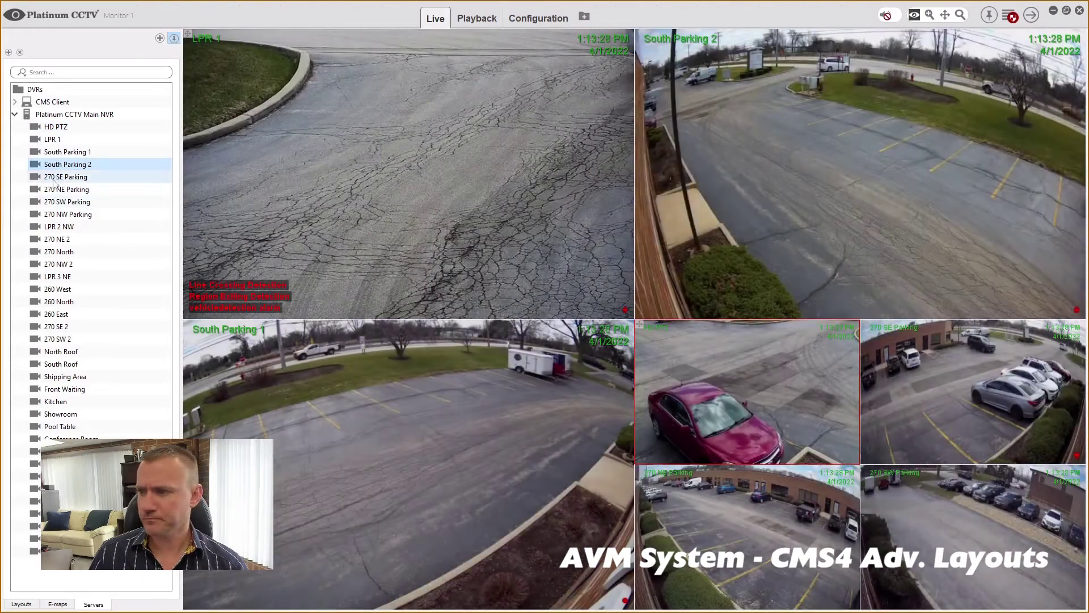
# Fill the remaining tiles with 270 NW 2, 270 SW 2, 270 SW Parking and 270 NW Parking
pyautogui.moveTo(51, 264); pyautogui.dragTo(403, 397)
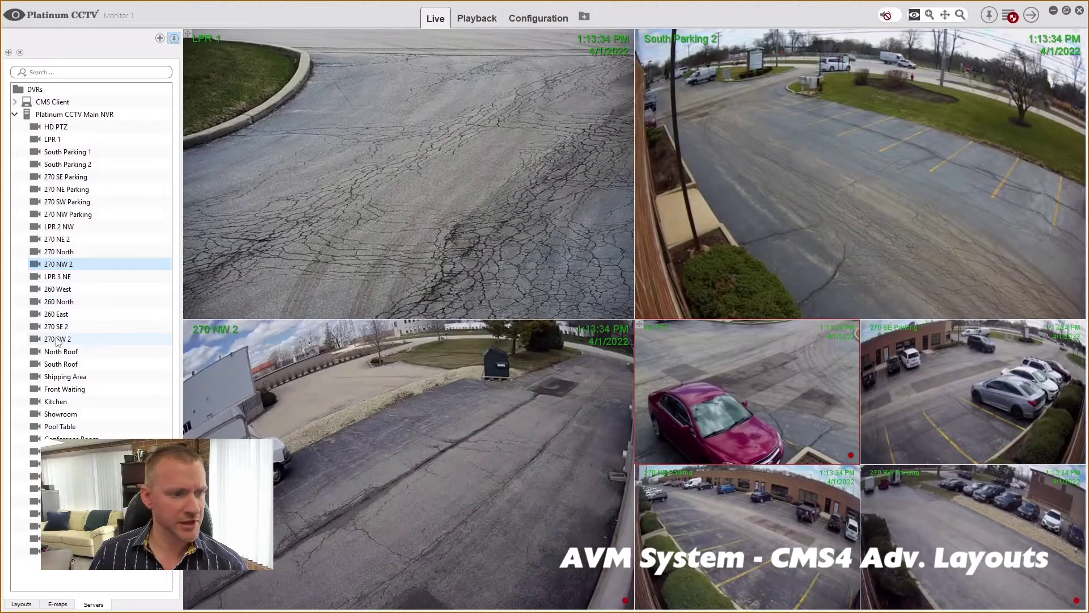
pyautogui.moveTo(55, 342); pyautogui.dragTo(786, 549)
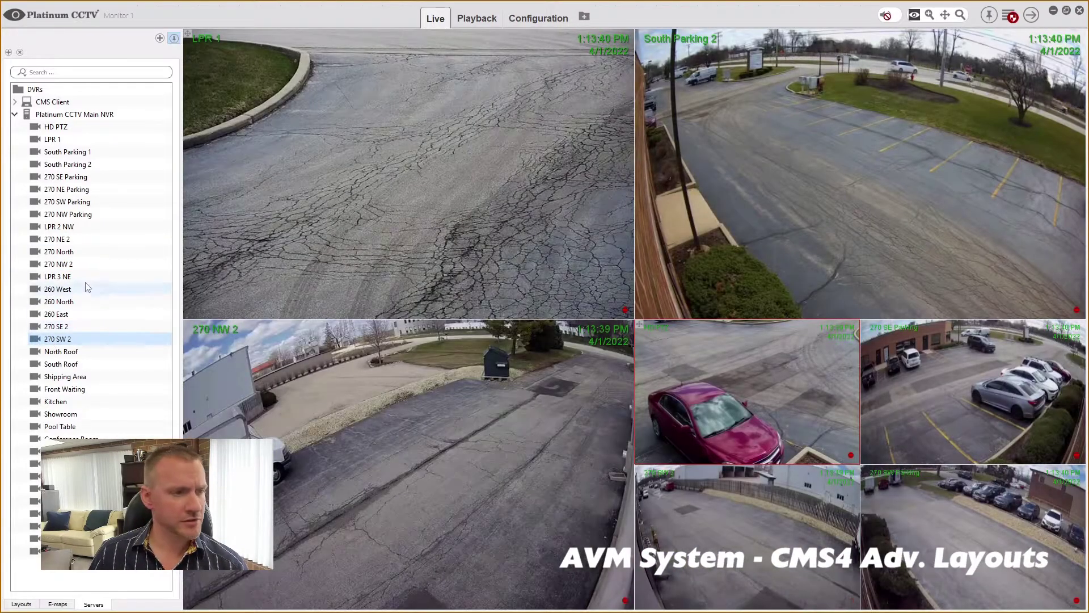
pyautogui.moveTo(67, 202); pyautogui.dragTo(985, 444)
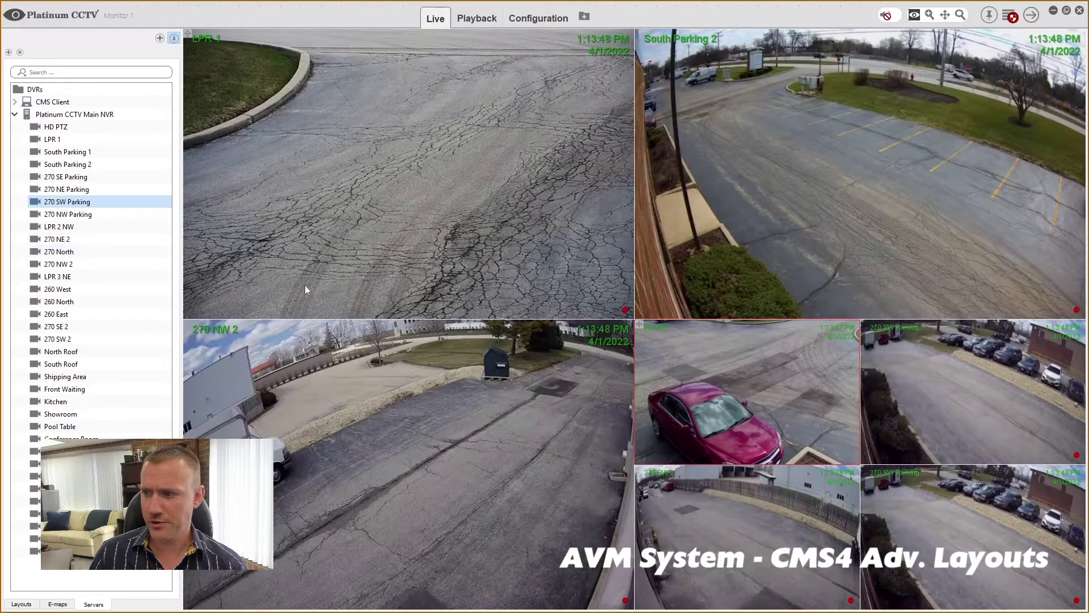
pyautogui.moveTo(68, 214); pyautogui.dragTo(893, 527)
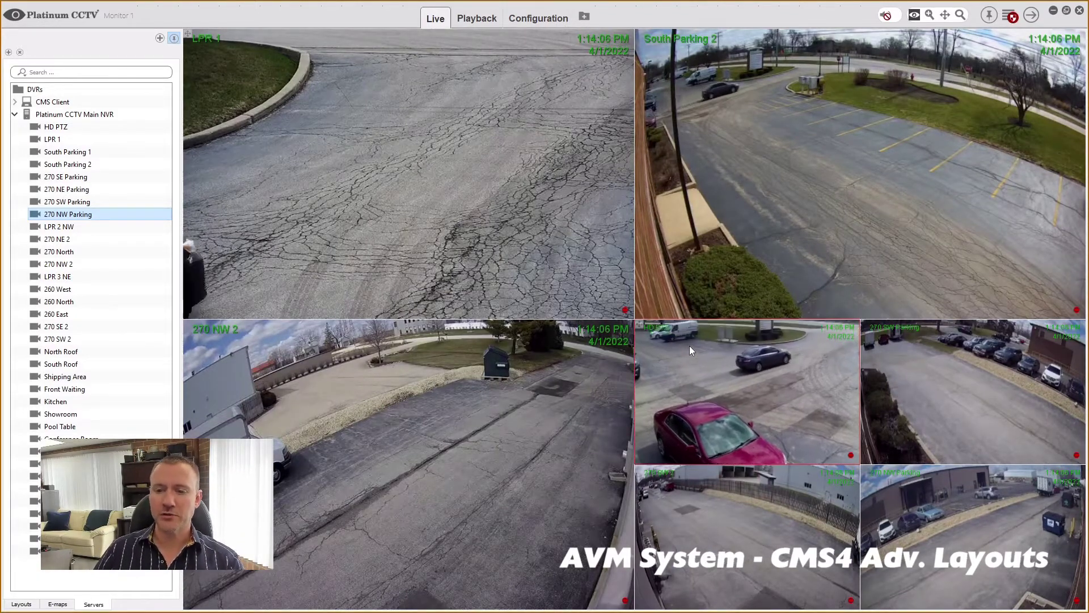
pyautogui.click(21, 604)
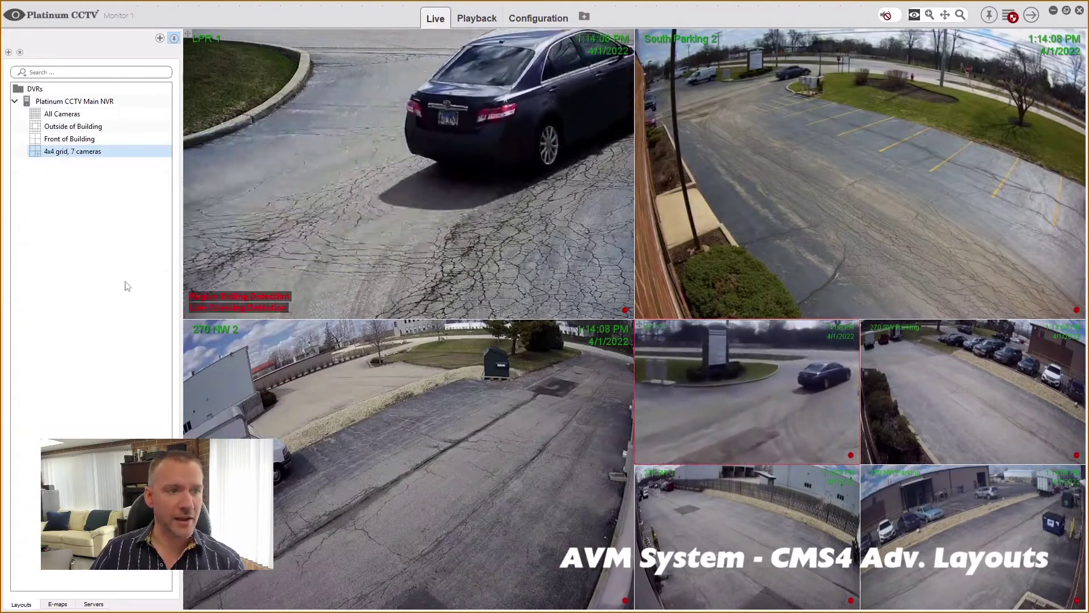
# Rename the '4x4 grid, 7 cameras' layout to 'West Side and South' and switch to Playback
pyautogui.rightClick(64, 150)
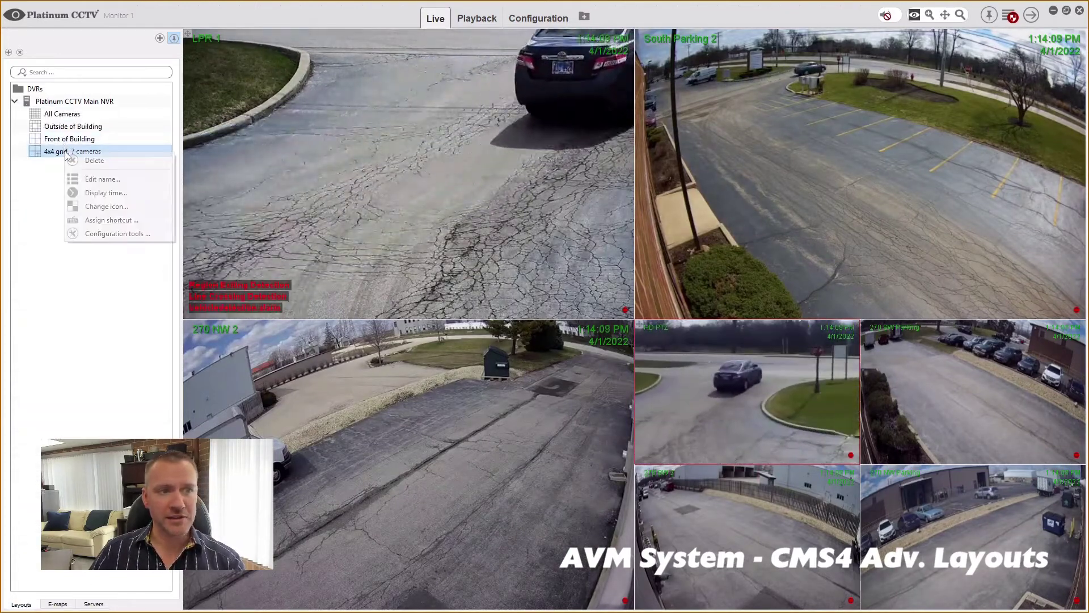
pyautogui.click(104, 180)
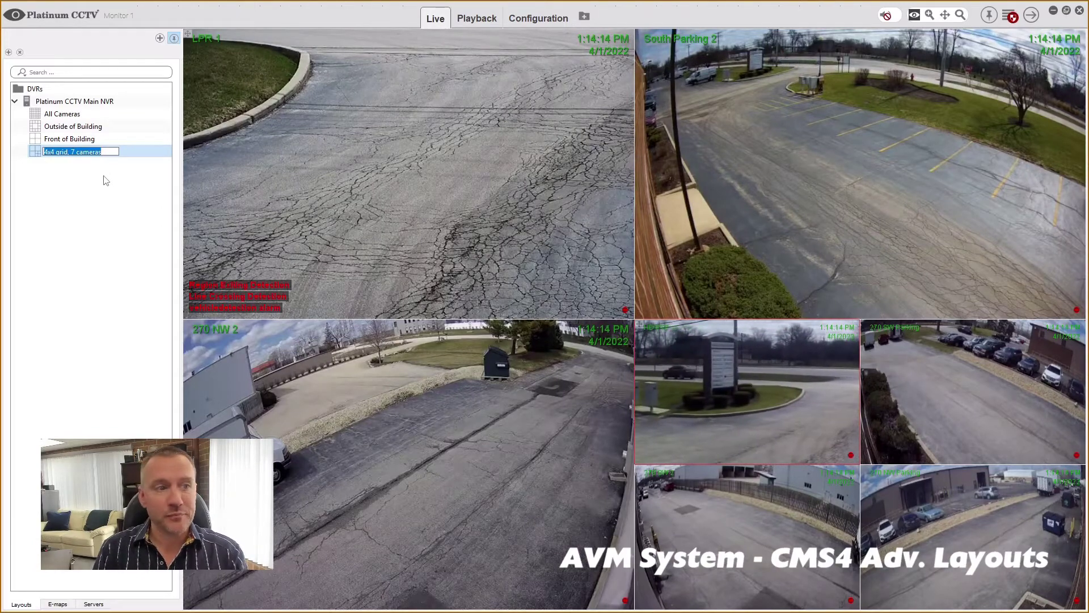
pyautogui.write('West Si')
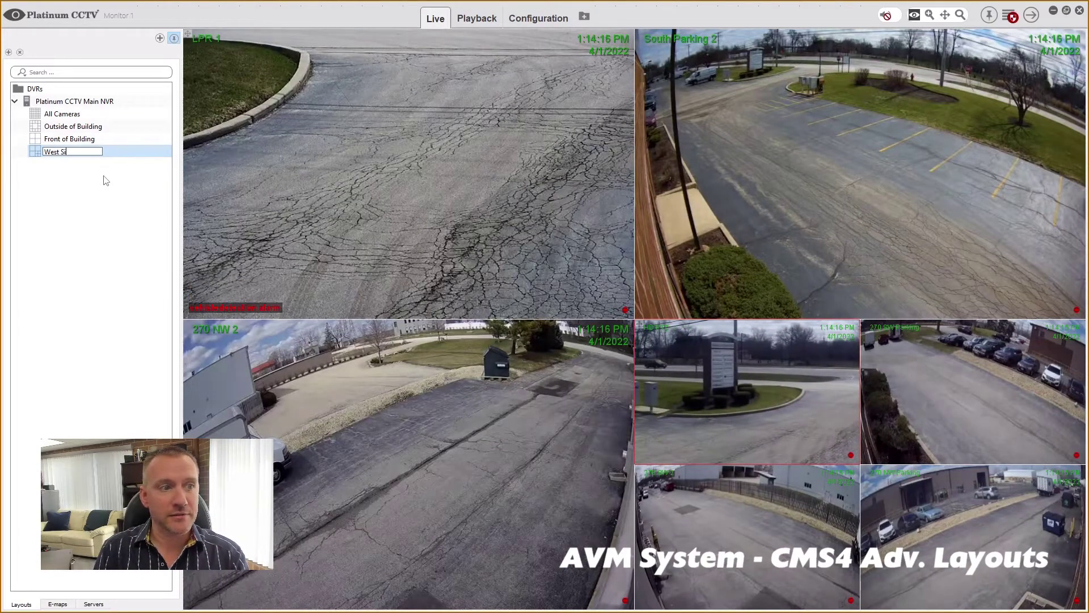
pyautogui.write('de and South')
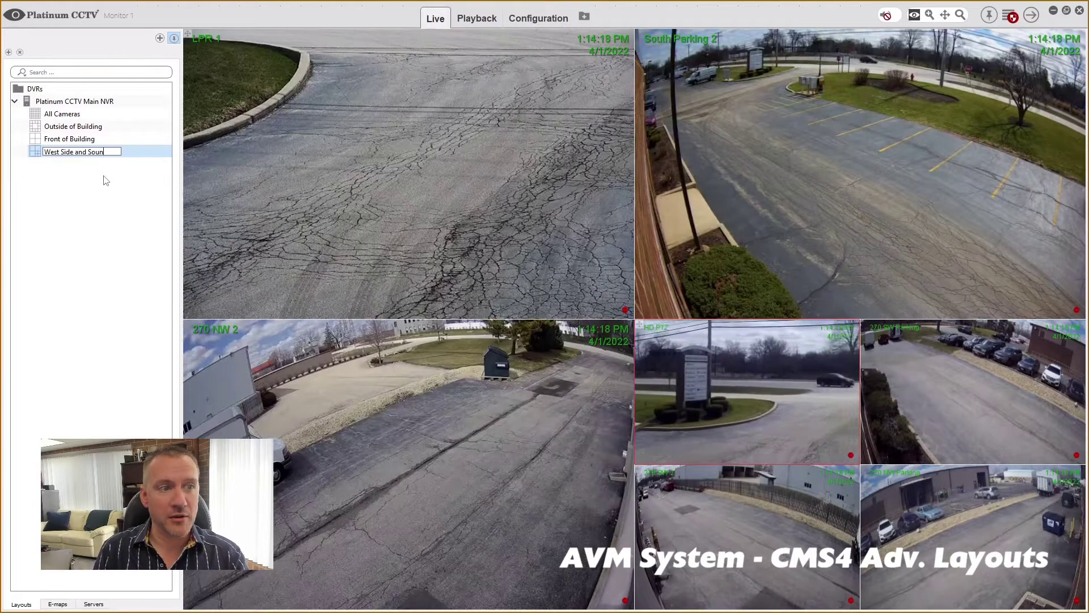
pyautogui.press('Return')
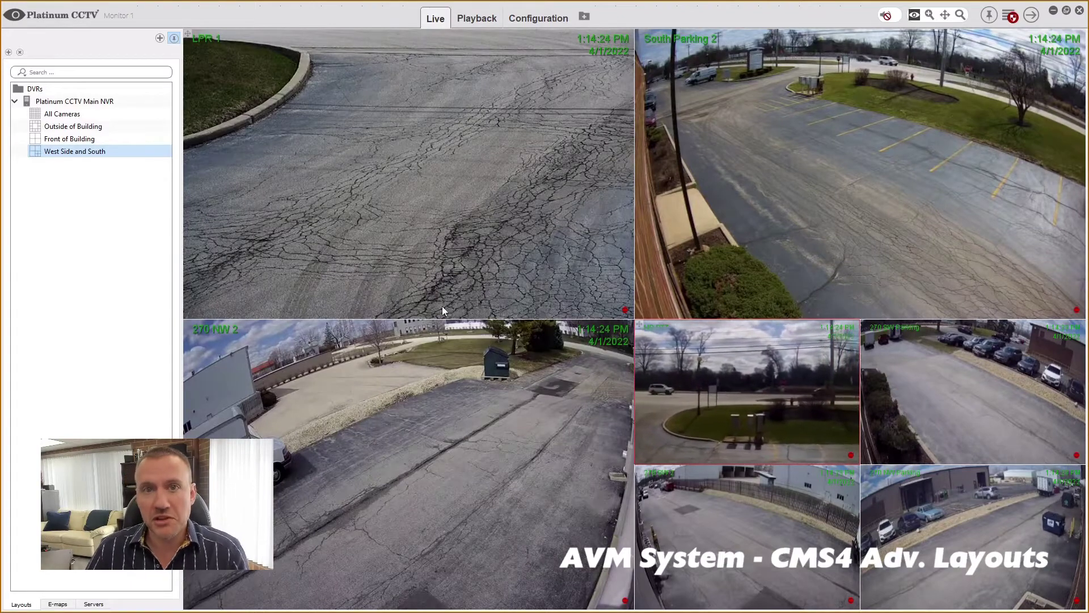
pyautogui.click(477, 18)
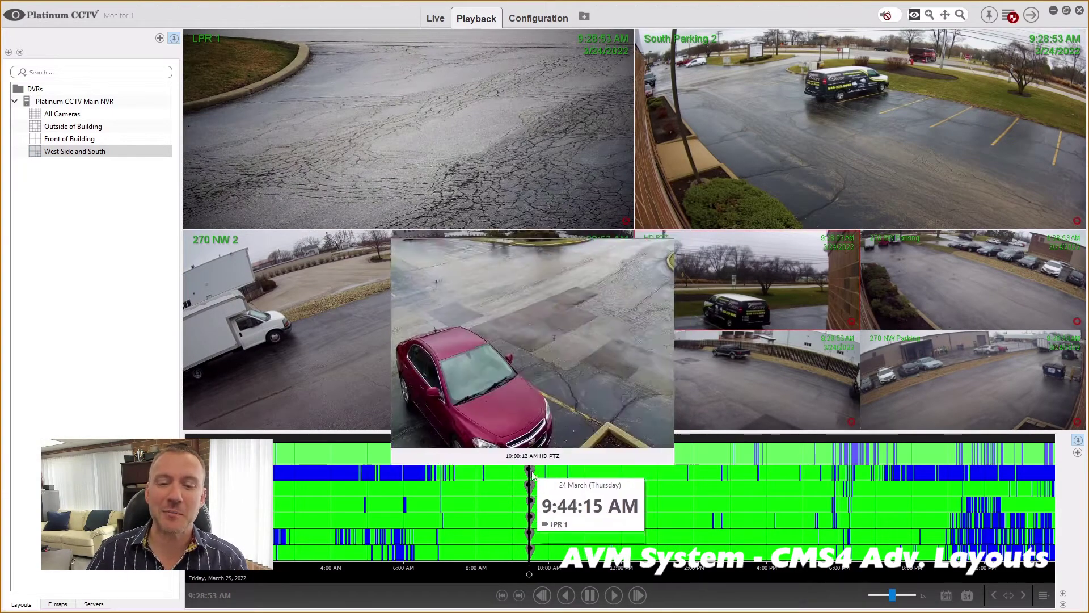
# Zoom out the timeline, jump to about 9:27:54 and mark the 09:27:49–09:28:08 range
pyautogui.scroll(5, 533, 482)
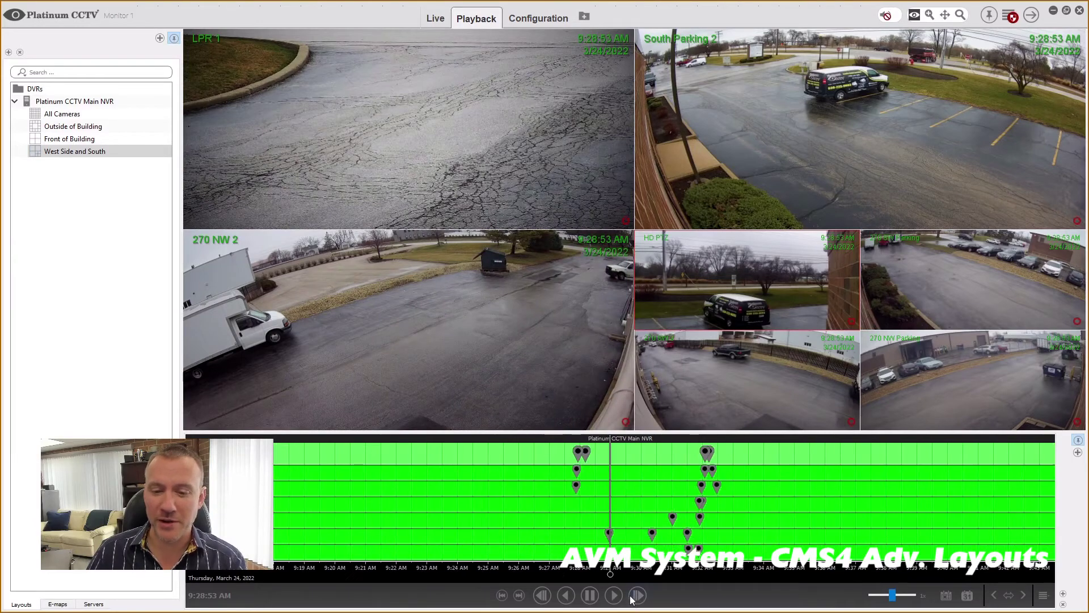
pyautogui.scroll(4, 561, 499)
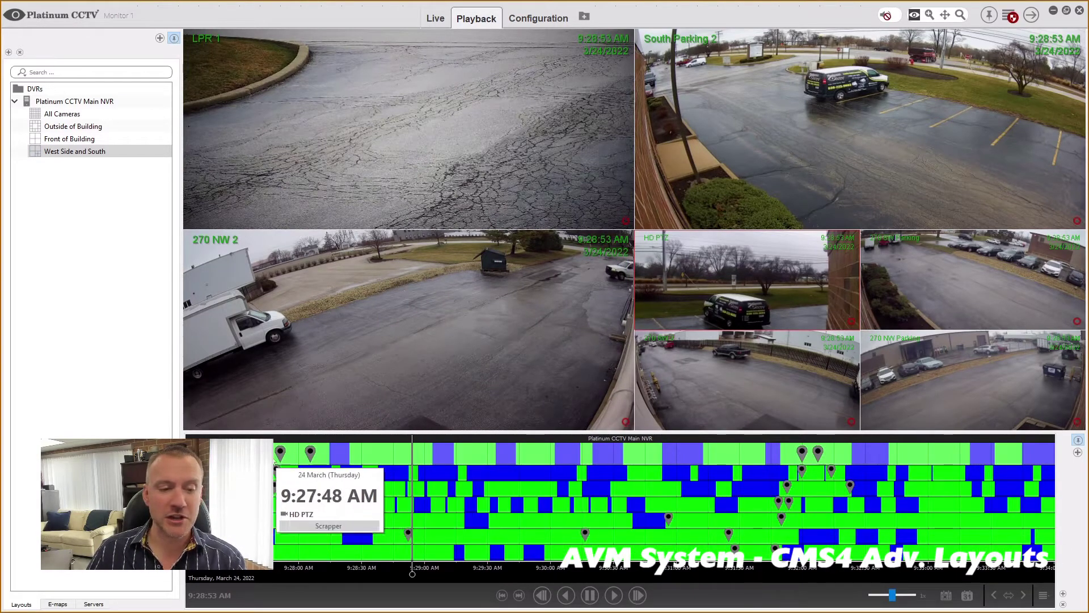
pyautogui.click(282, 456)
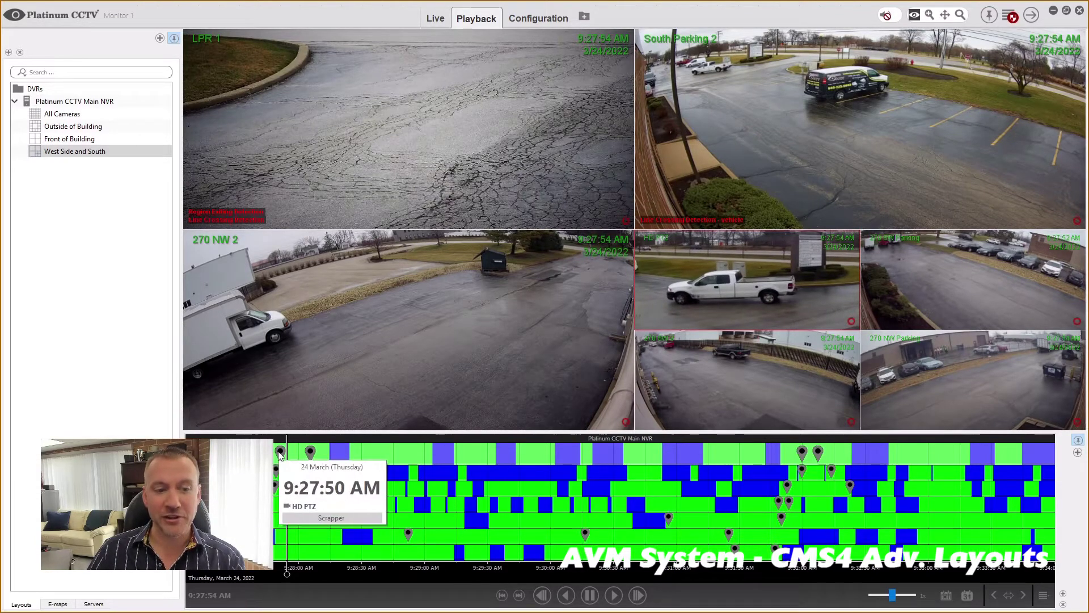
pyautogui.moveTo(276, 458); pyautogui.dragTo(318, 458)
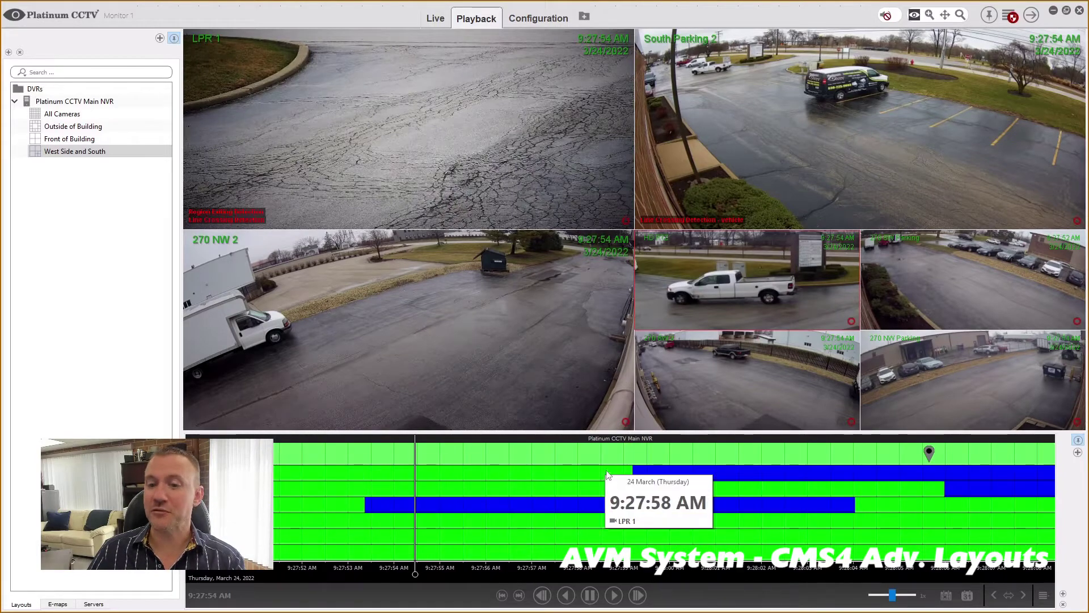
# Shift the timeline to later footage and jump playback to about 9:28:48 AM
pyautogui.scroll(-3, 499, 504)
pyautogui.moveTo(563, 513); pyautogui.dragTo(408, 509)
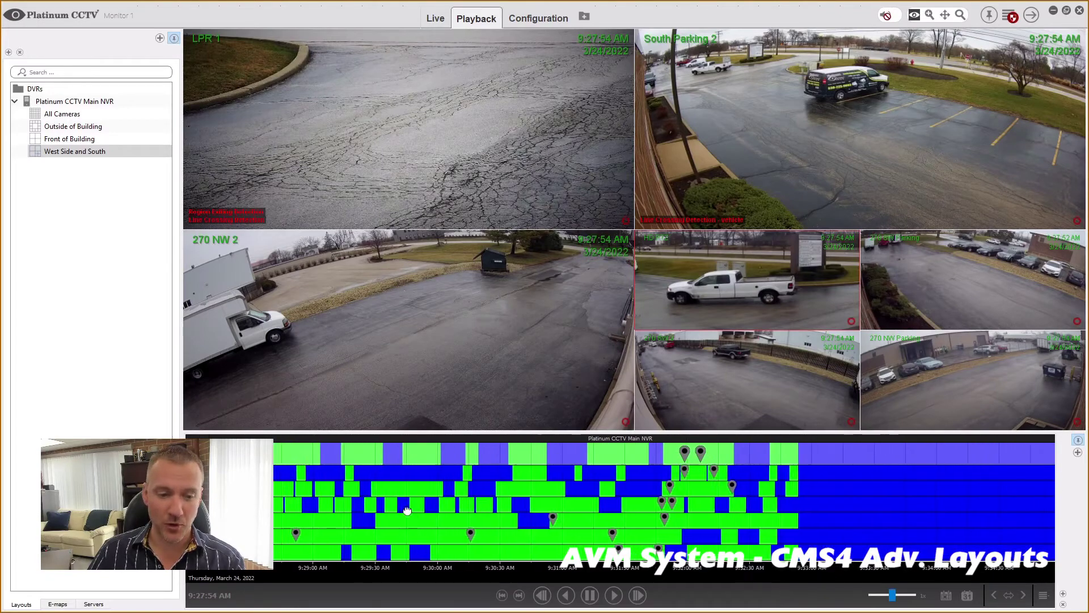
pyautogui.scroll(-4, 408, 510)
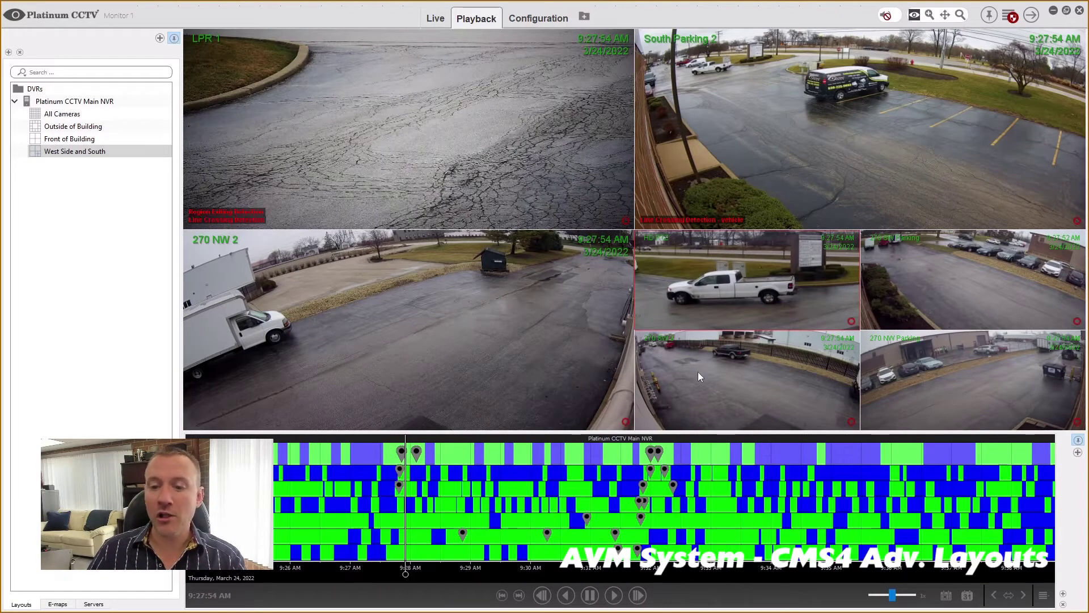
pyautogui.click(458, 534)
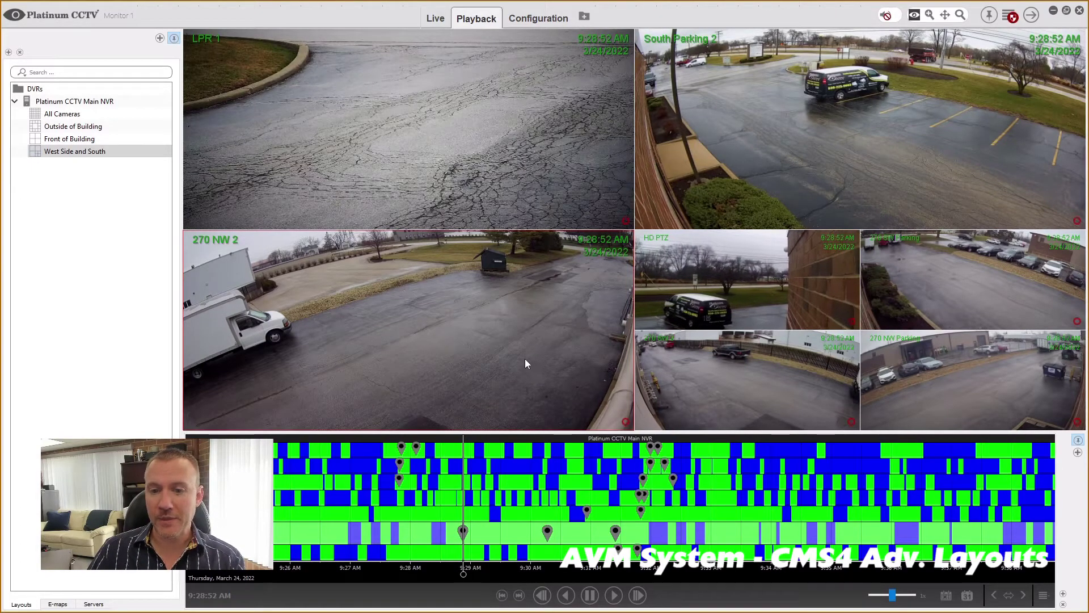
# Maximise 270 NW 2, step playback from 9:29:12 to 9:30:32, and zoom the timeline out
pyautogui.doubleClick(519, 345)
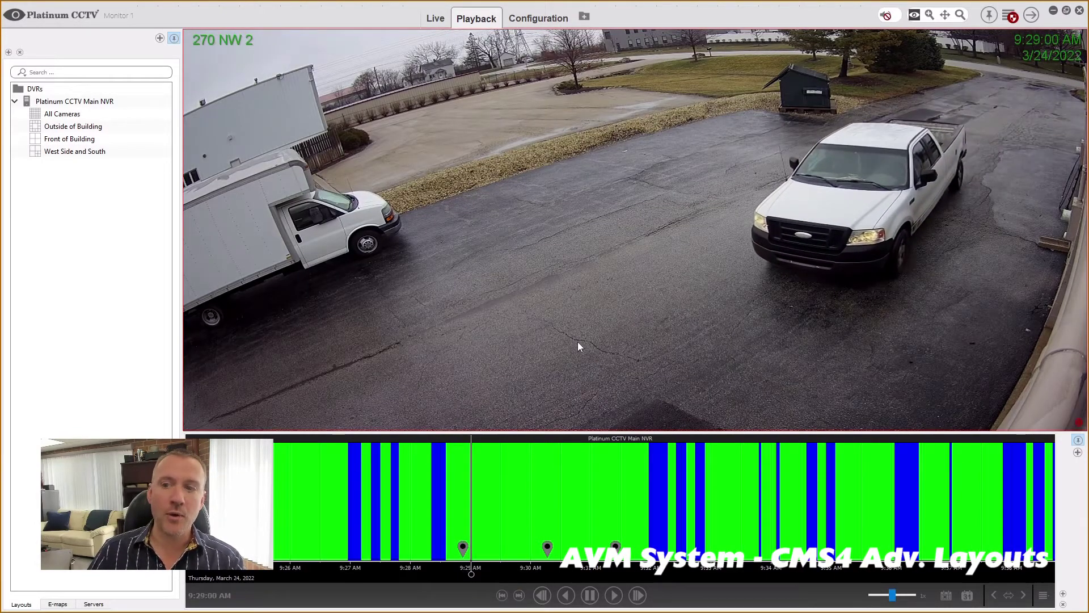
pyautogui.click(483, 503)
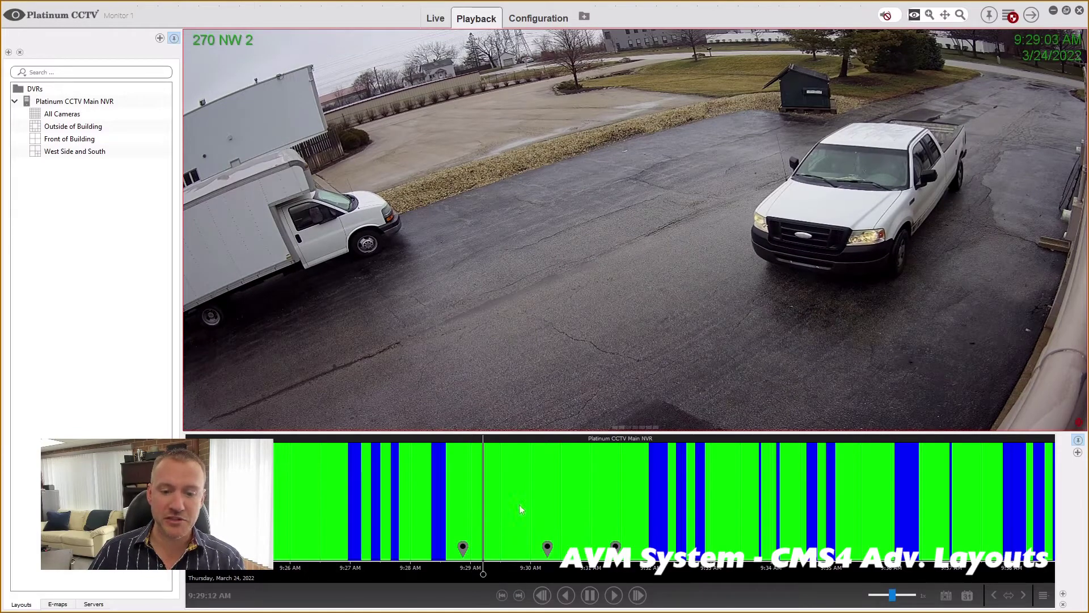
pyautogui.click(506, 506)
pyautogui.click(535, 512)
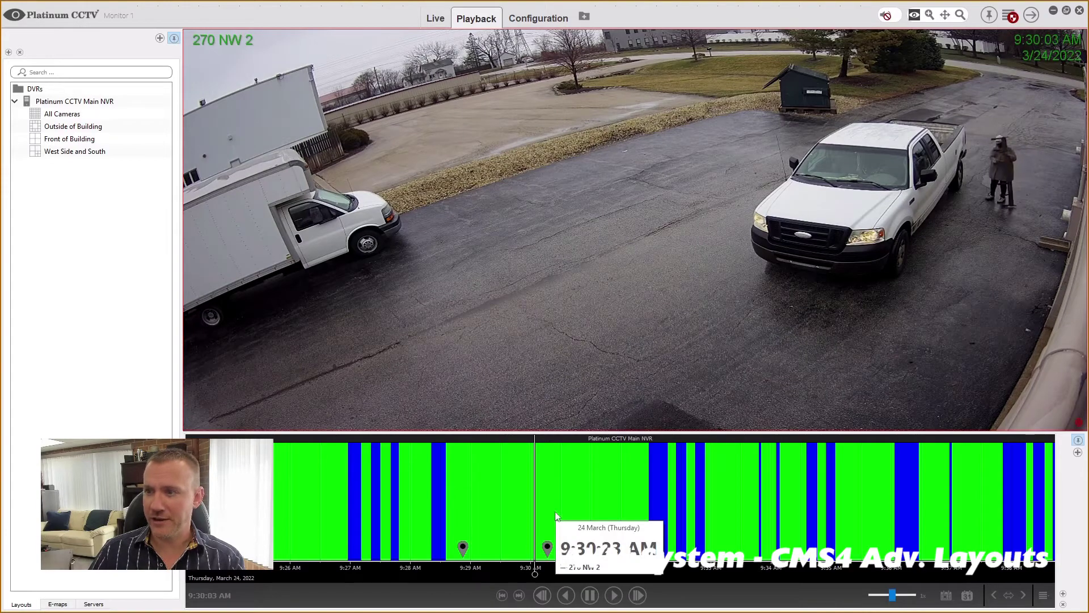
pyautogui.click(546, 516)
pyautogui.click(558, 525)
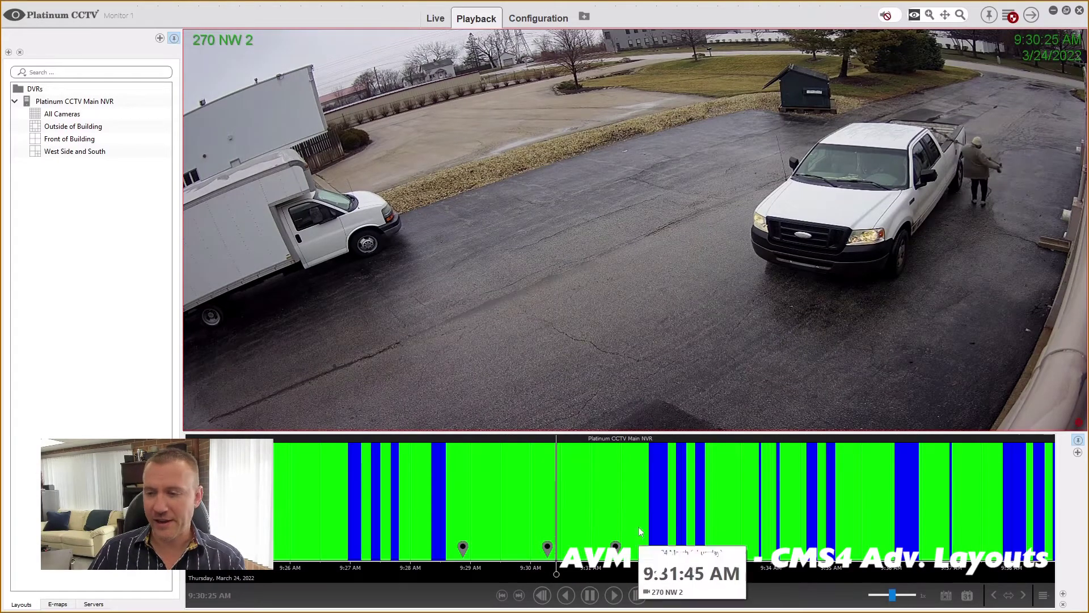
pyautogui.click(563, 502)
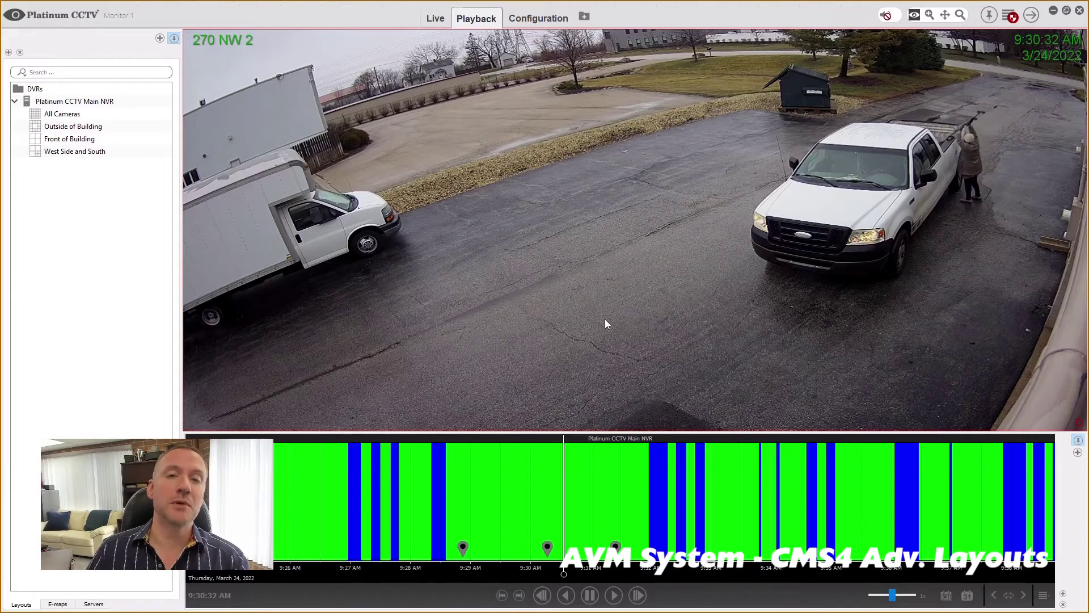
pyautogui.scroll(-5, 568, 505)
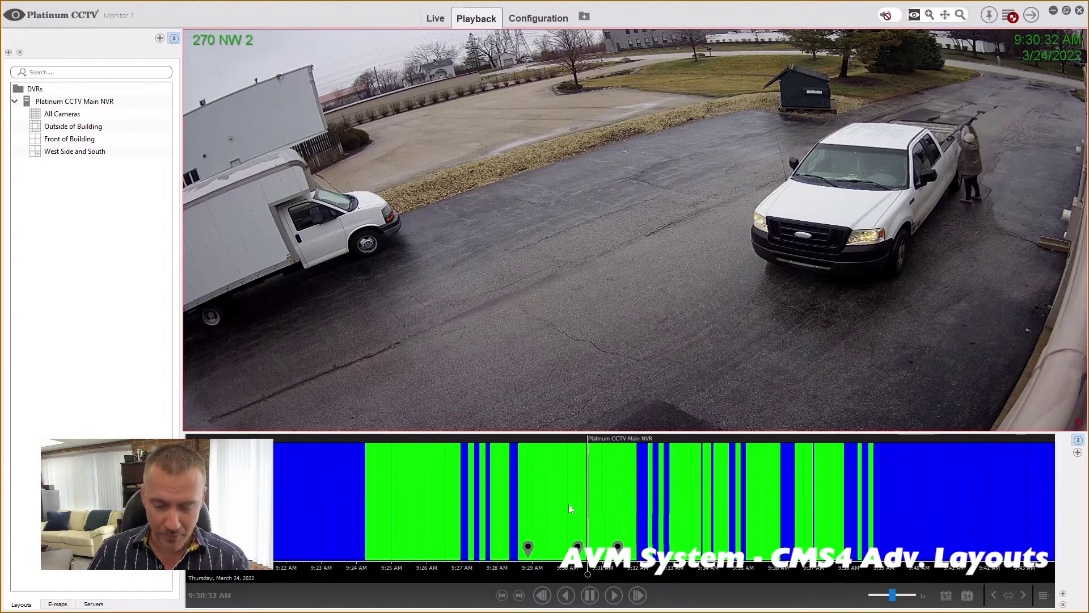
pyautogui.scroll(-3, 582, 503)
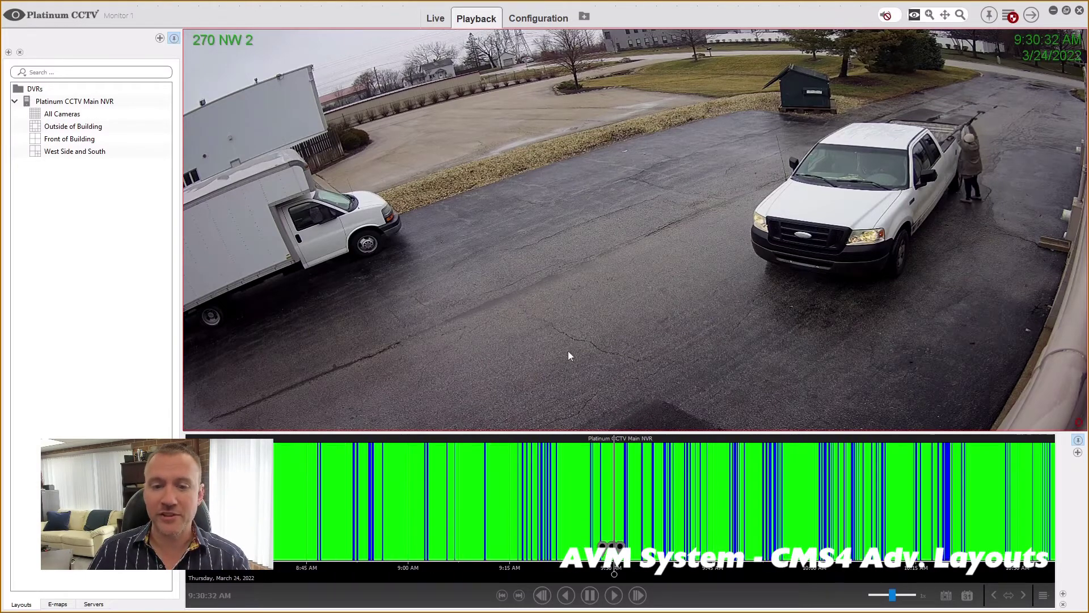
# Reopen West Side and South, maximise 270 NW Parking and turn off layout editing
pyautogui.doubleClick(79, 152)
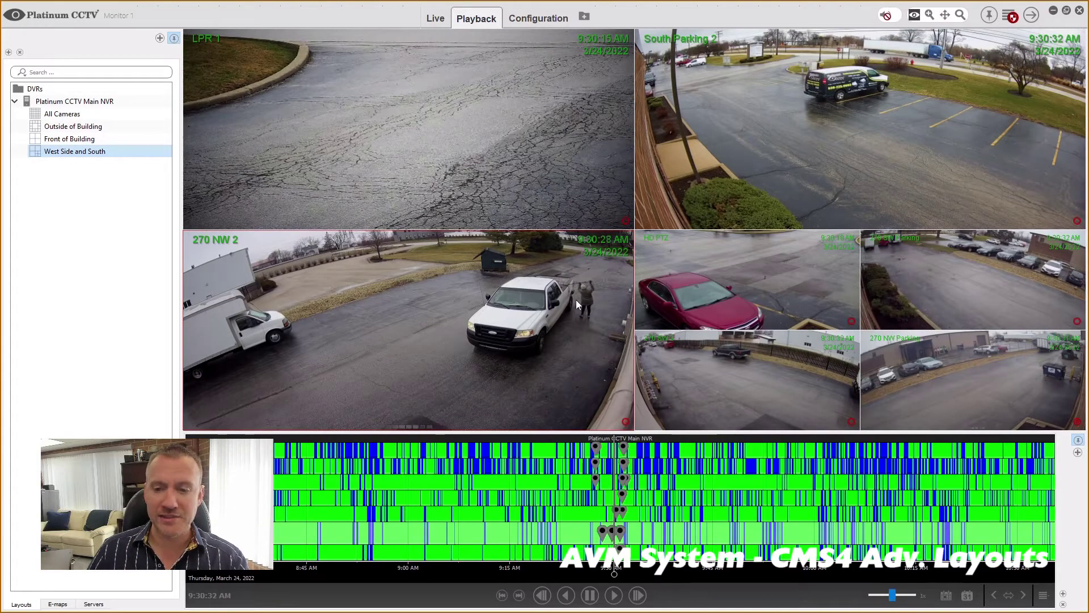
pyautogui.click(1077, 440)
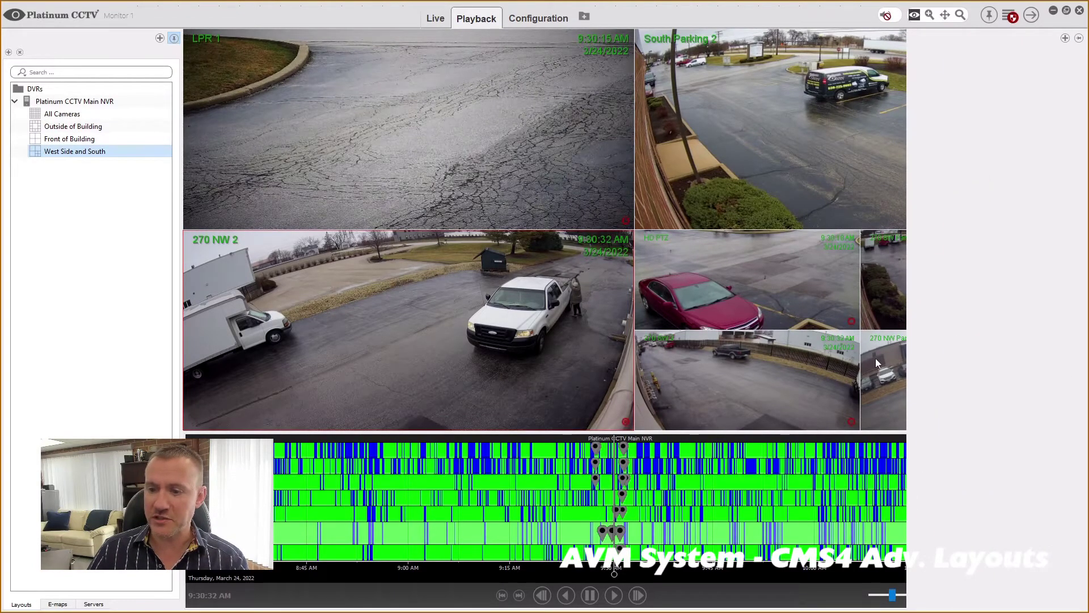
pyautogui.doubleClick(907, 362)
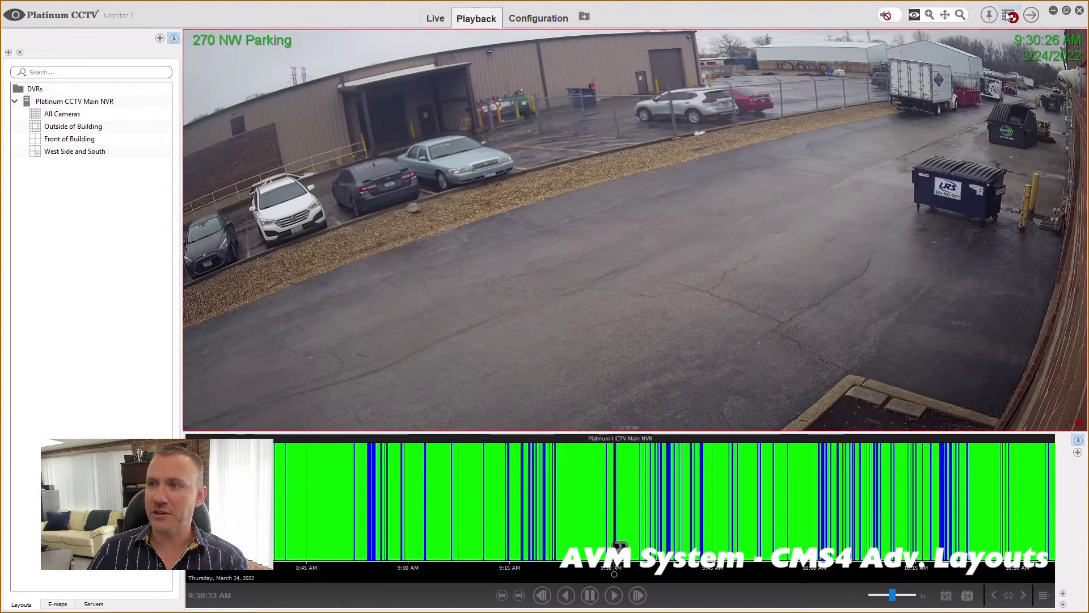
pyautogui.click(1008, 16)
pyautogui.click(1021, 137)
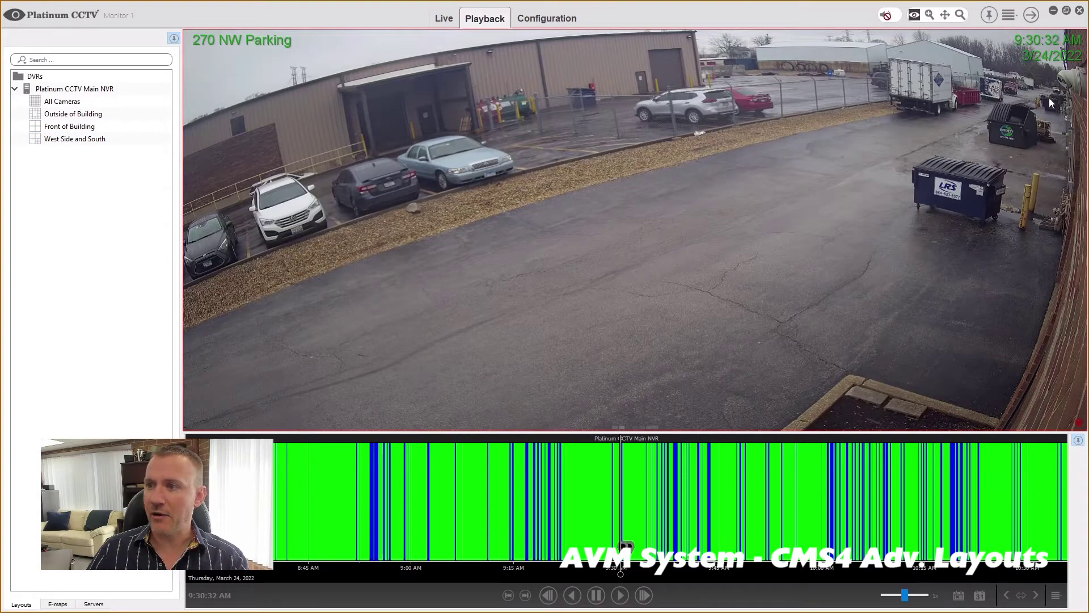
# Digitally zoom in and out on the 270 NW Parking video, ending back in View mode
pyautogui.click(929, 15)
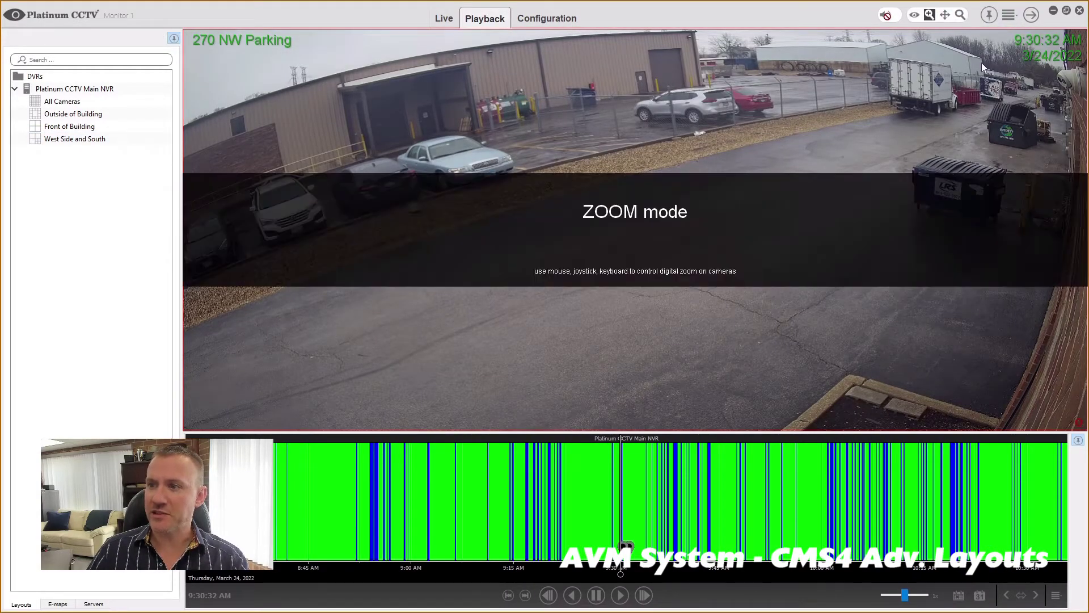
pyautogui.scroll(5, 1056, 118)
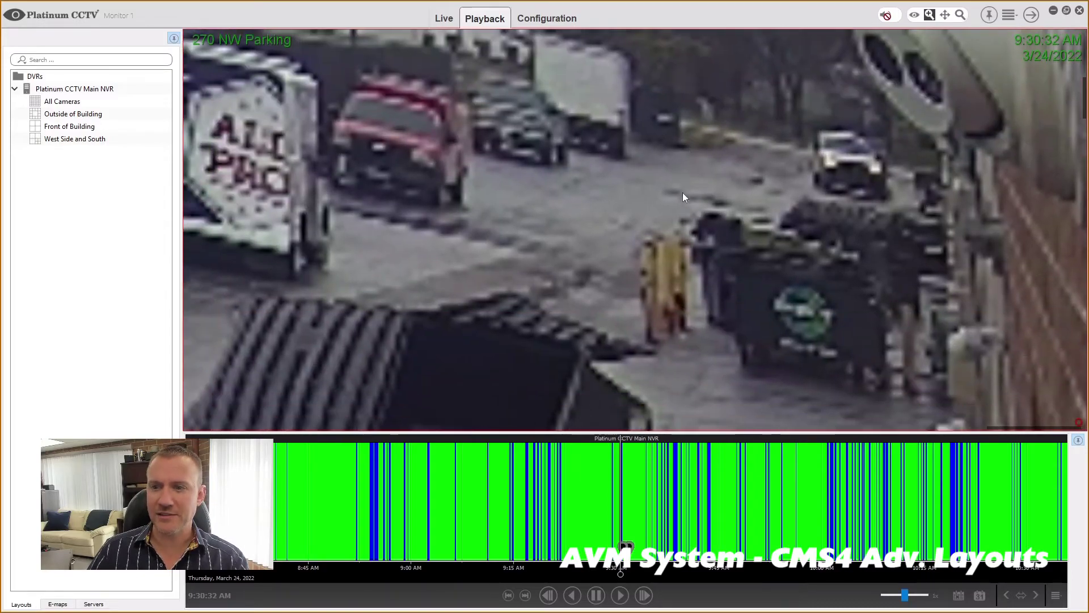
pyautogui.scroll(-5, 683, 192)
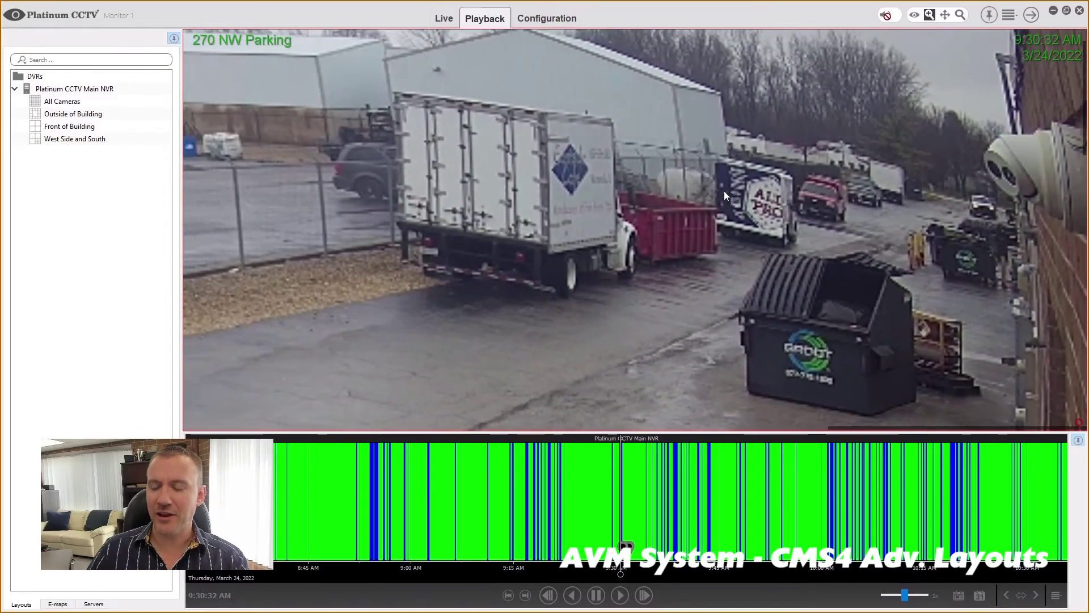
pyautogui.scroll(-5, 724, 191)
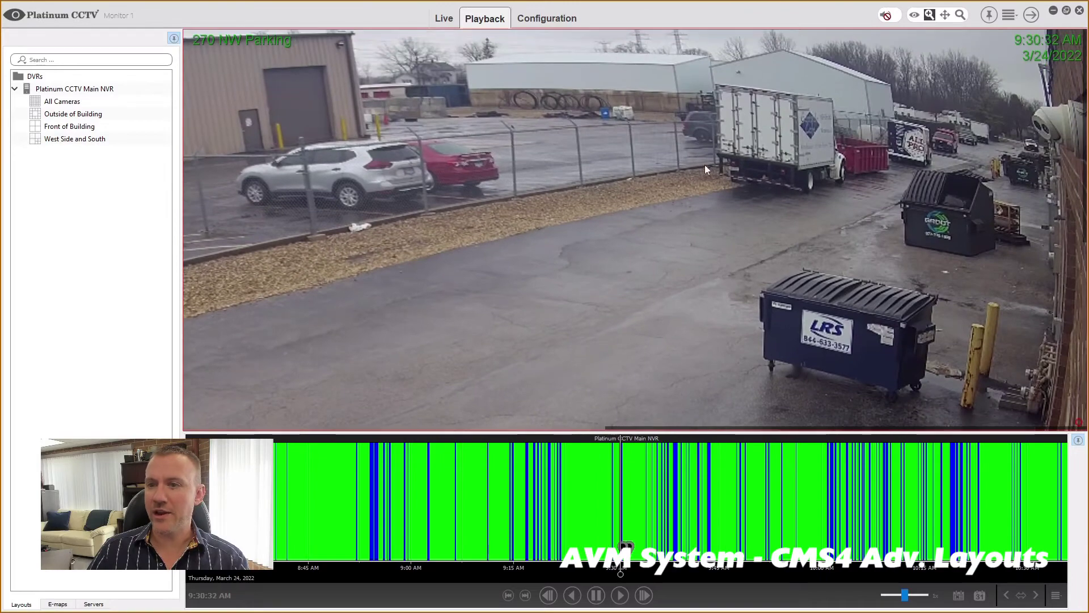
pyautogui.click(913, 15)
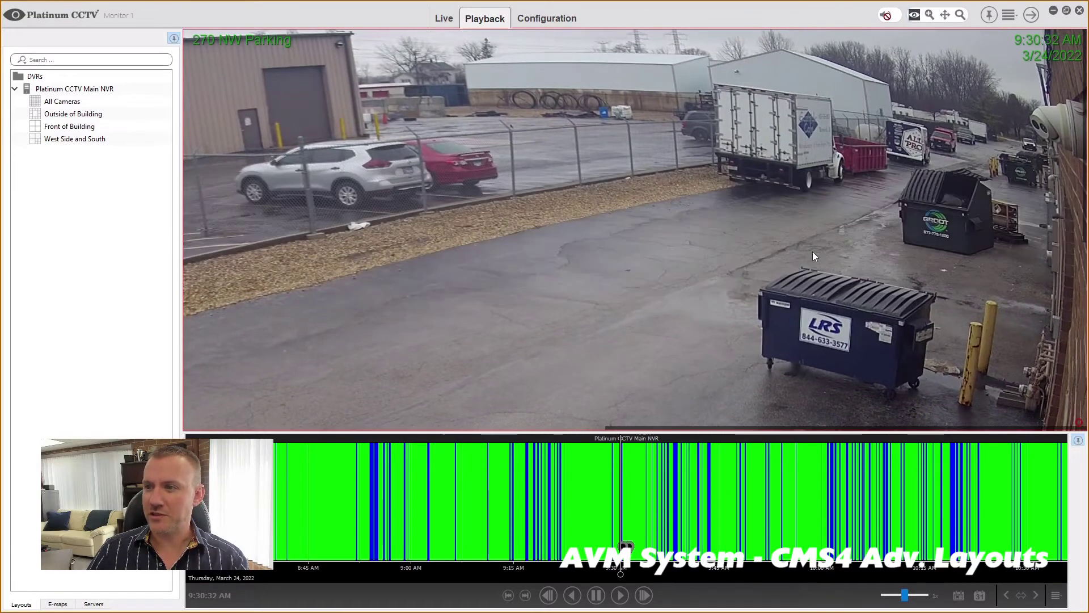
pyautogui.click(930, 14)
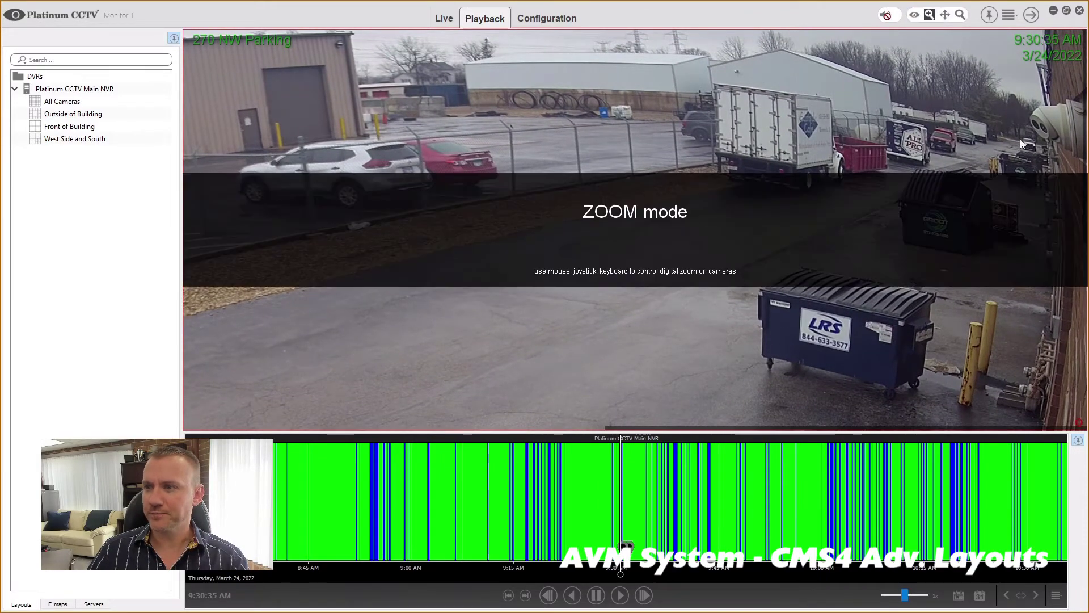
pyautogui.scroll(4, 1020, 138)
pyautogui.click(913, 15)
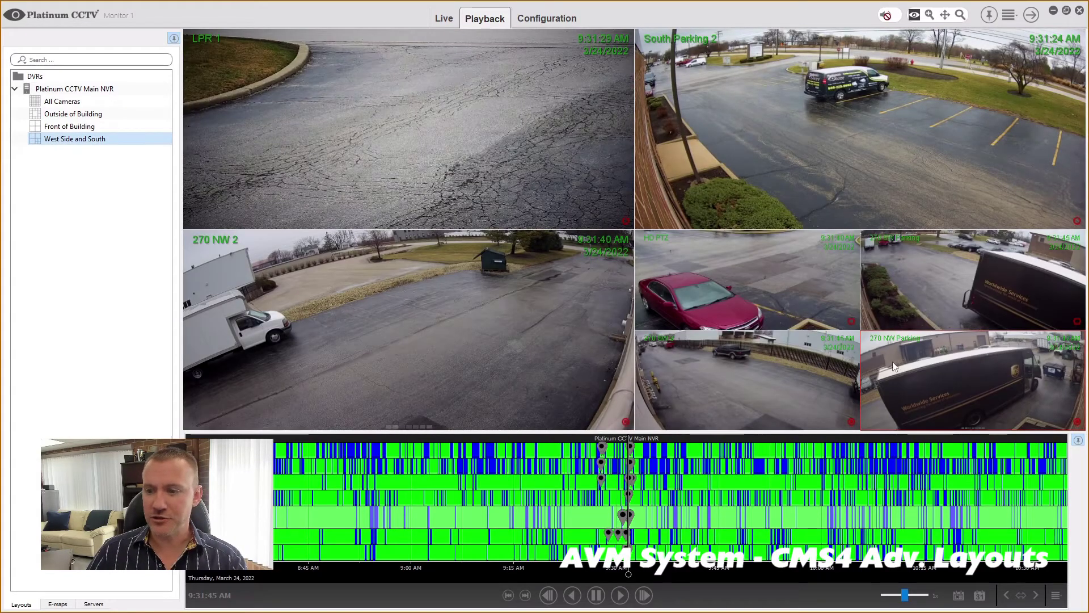
# Maximise and restore 270 SW Parking and South Parking 2, then maximise HD PTZ
pyautogui.doubleClick(951, 297)
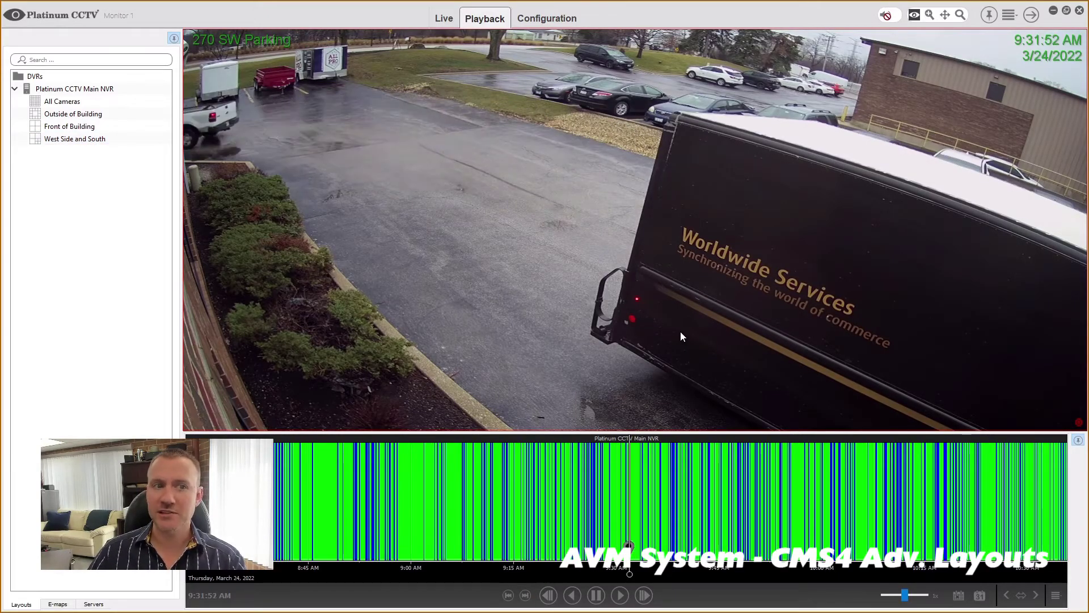
pyautogui.doubleClick(736, 317)
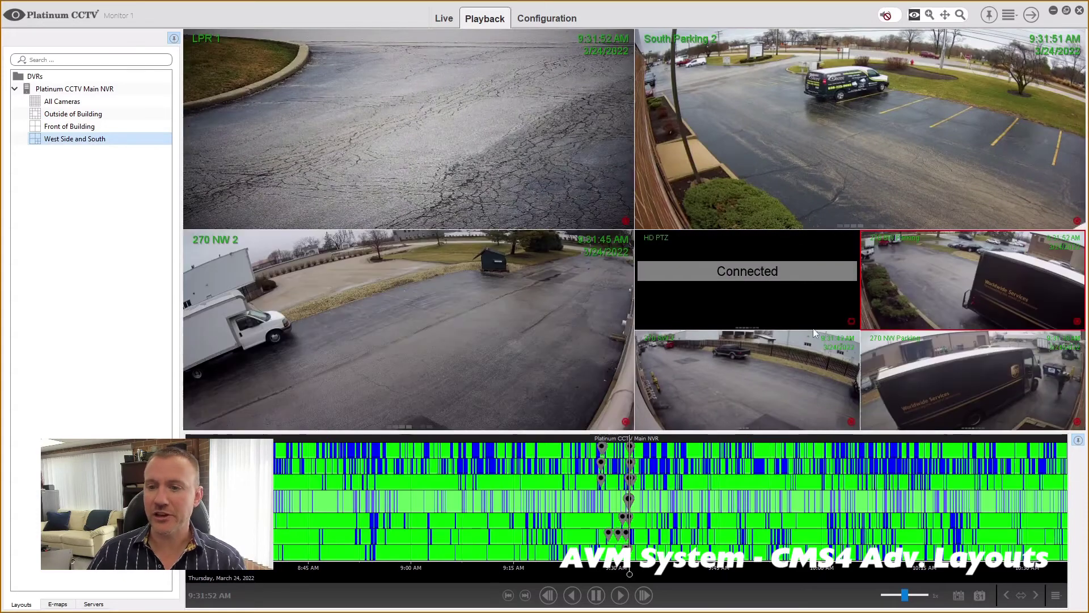
pyautogui.doubleClick(935, 190)
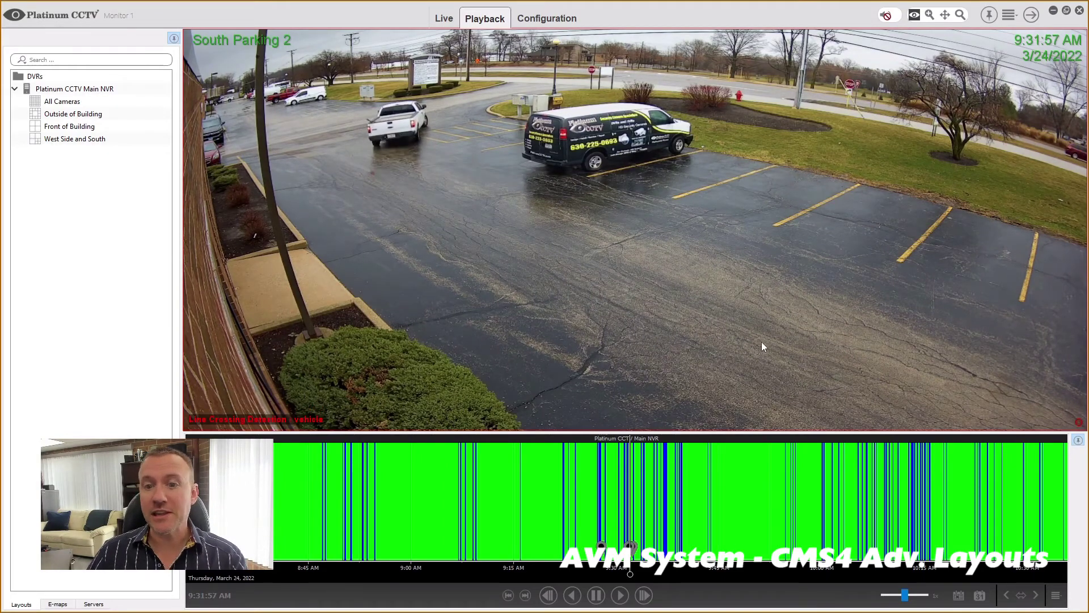
pyautogui.doubleClick(761, 342)
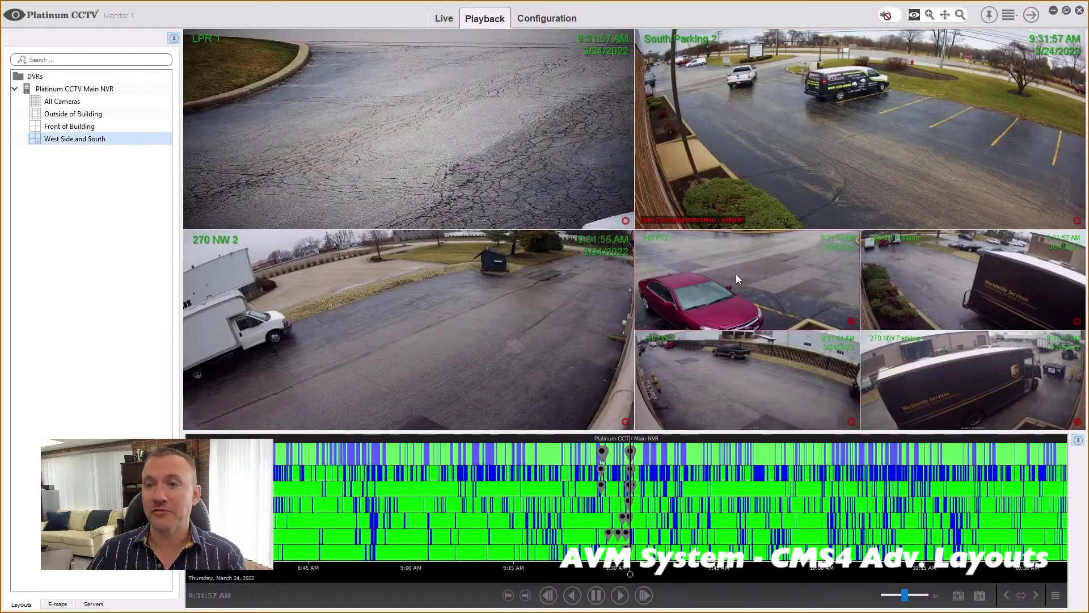
pyautogui.doubleClick(737, 274)
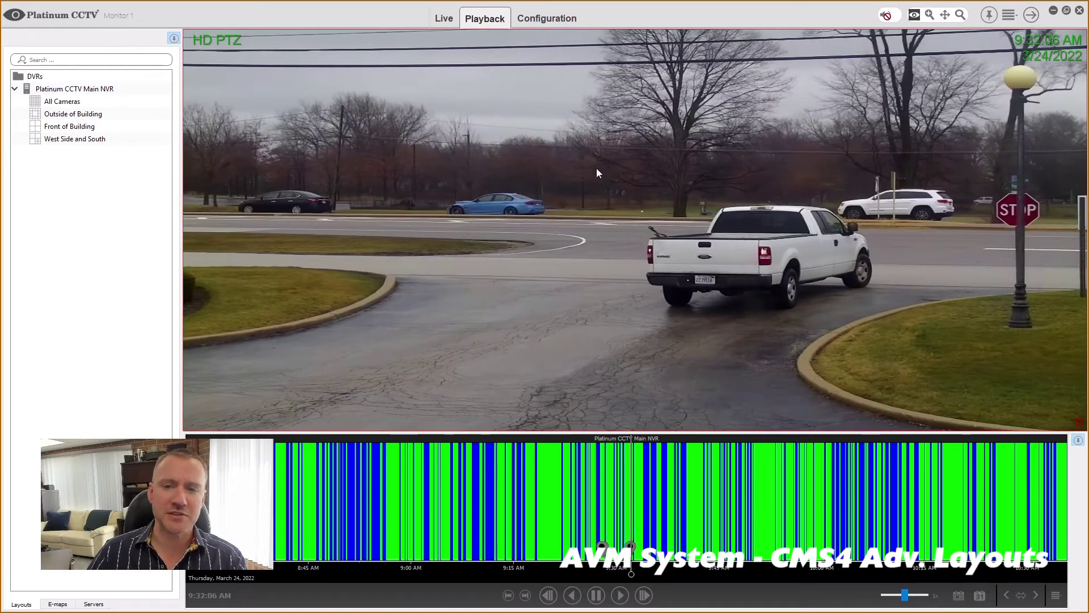
# Restore the seven-camera West Side and South grid from the maximised HD PTZ view
pyautogui.doubleClick(723, 293)
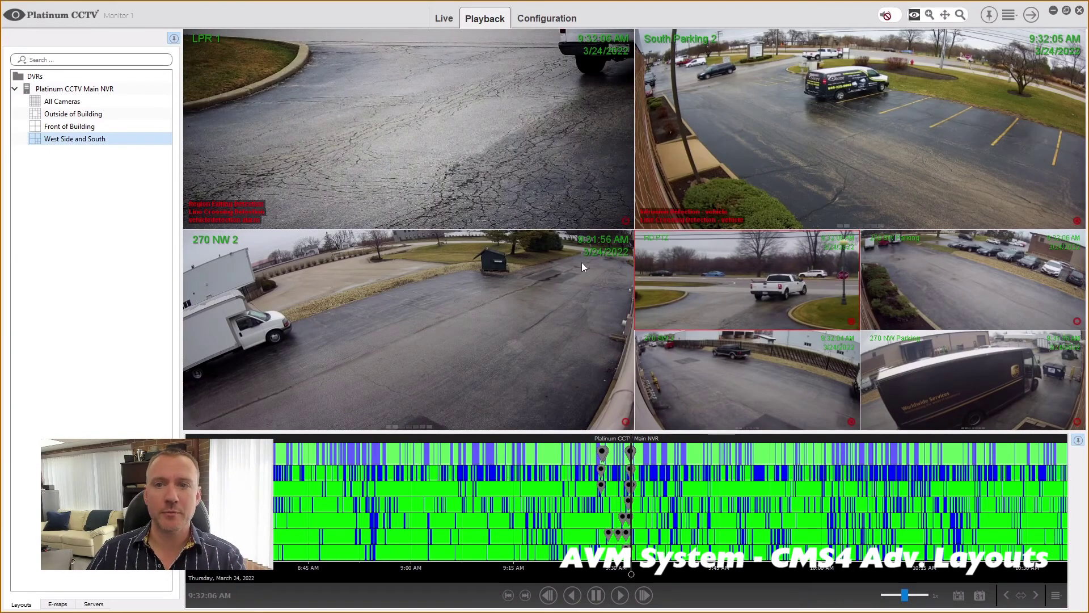